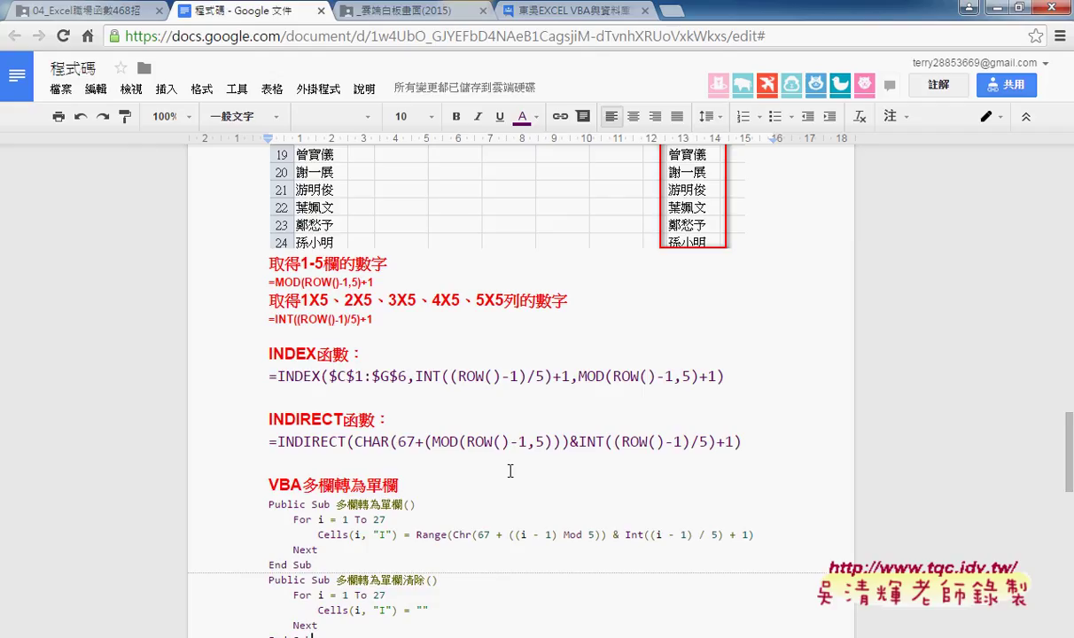
Step: In Drive, open the 04_Excel職場函數468招 folder, peek into 03_文字函數, and come back up
left_click(97, 21)
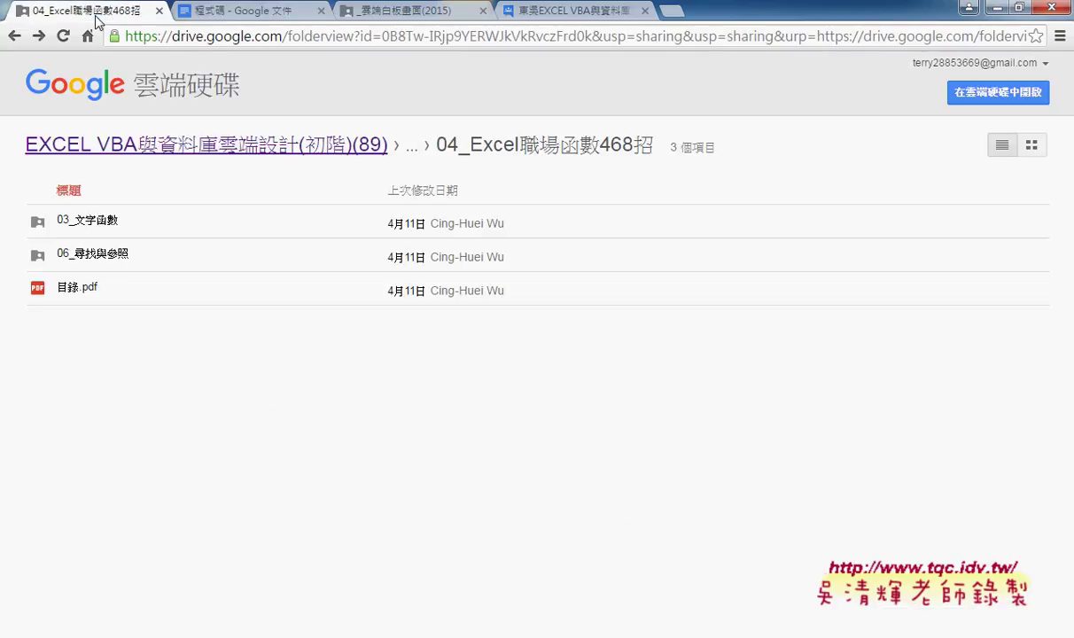
left_click(15, 36)
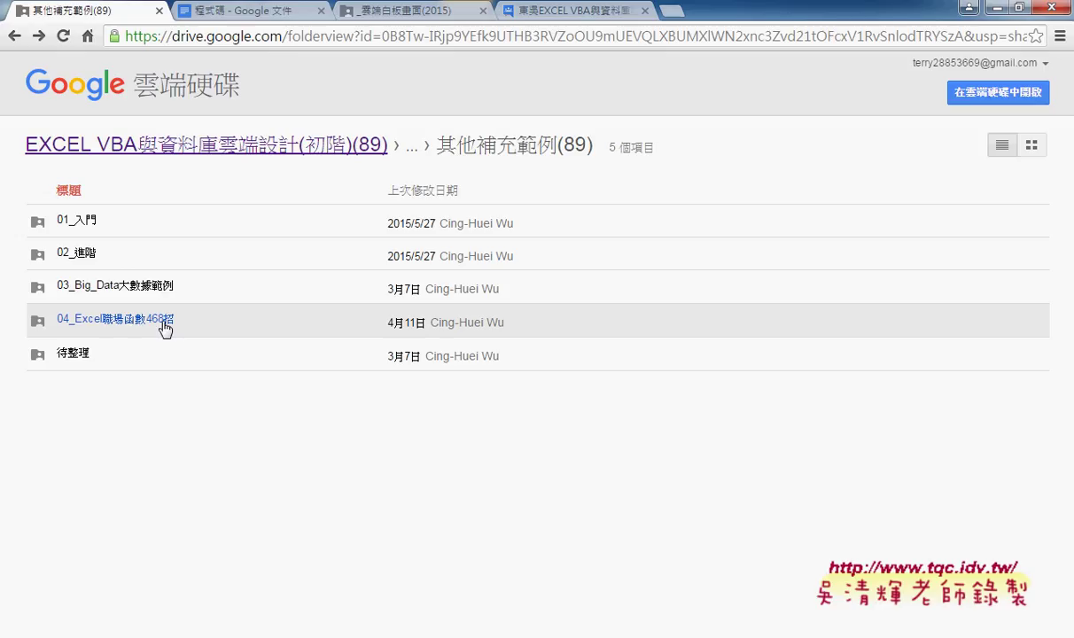
left_click(165, 328)
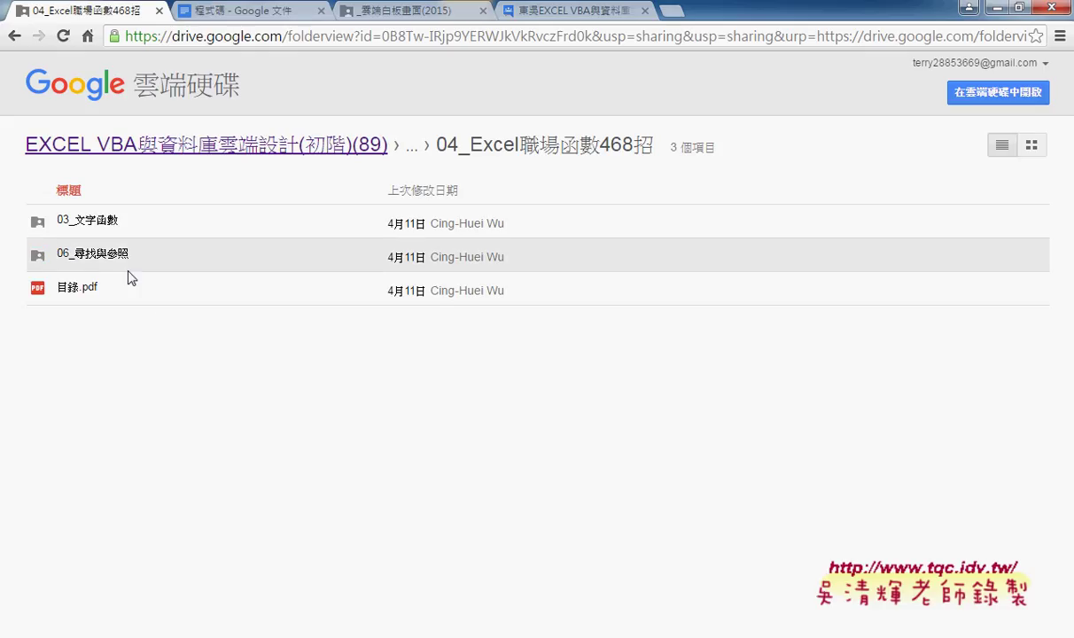
left_click(103, 230)
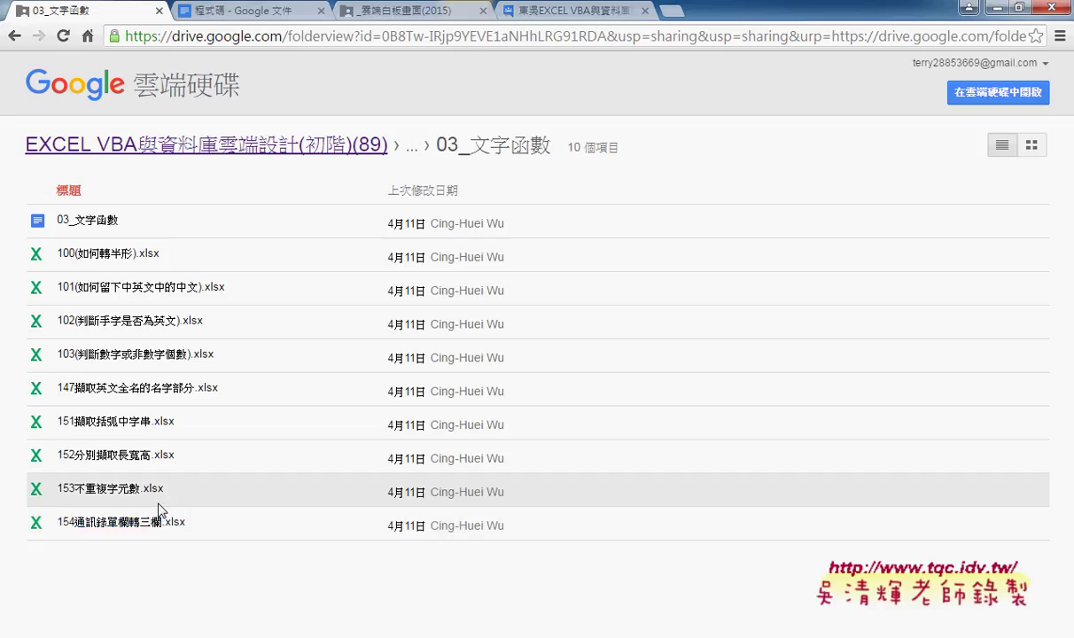
left_click(87, 155)
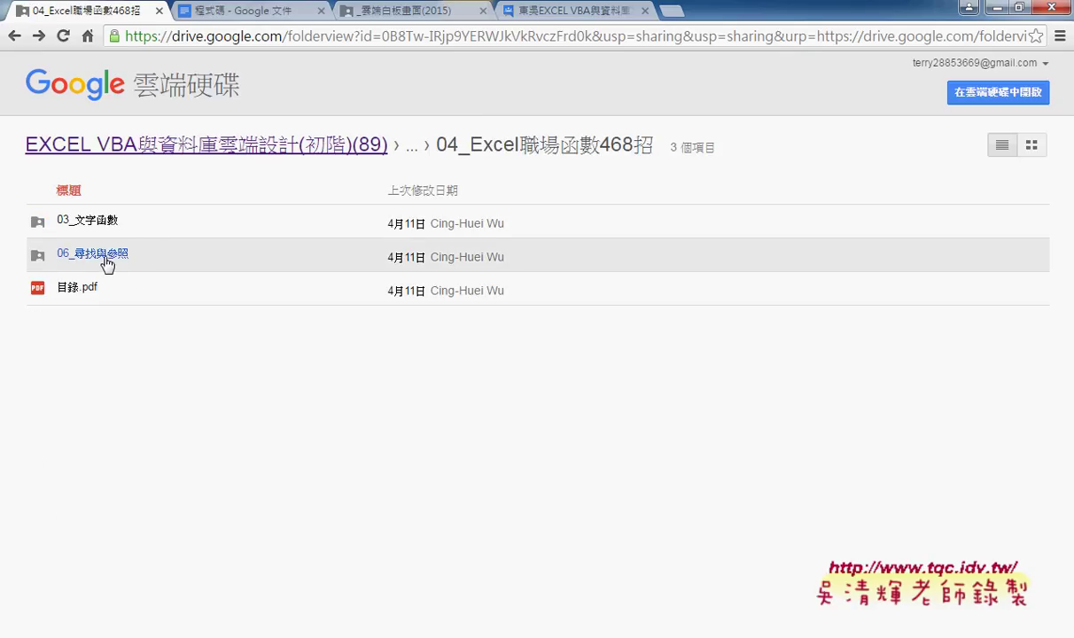
Step: Open the 06_尋找與參照 folder and scroll through its 18 lookup-function example files
left_click(105, 257)
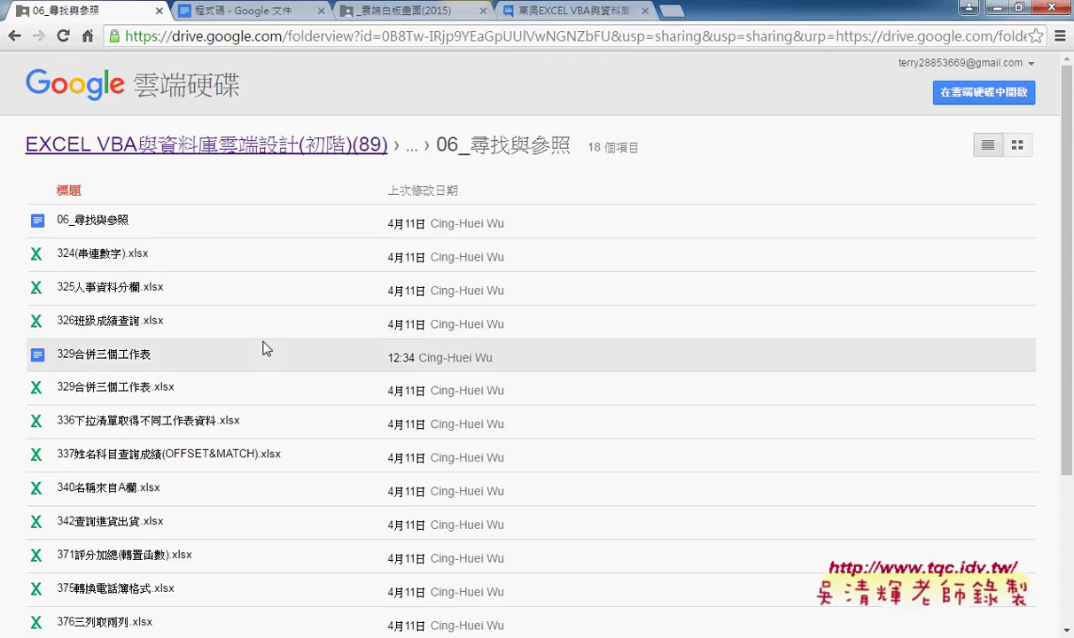
scroll(244, 421, "down", 1)
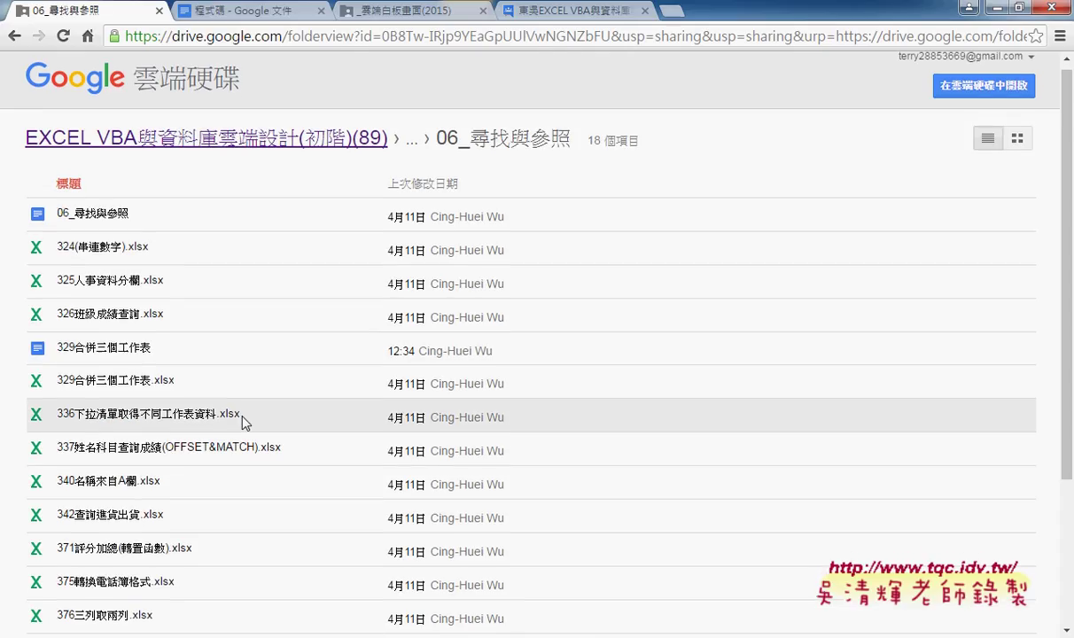
scroll(244, 422, "down", 3)
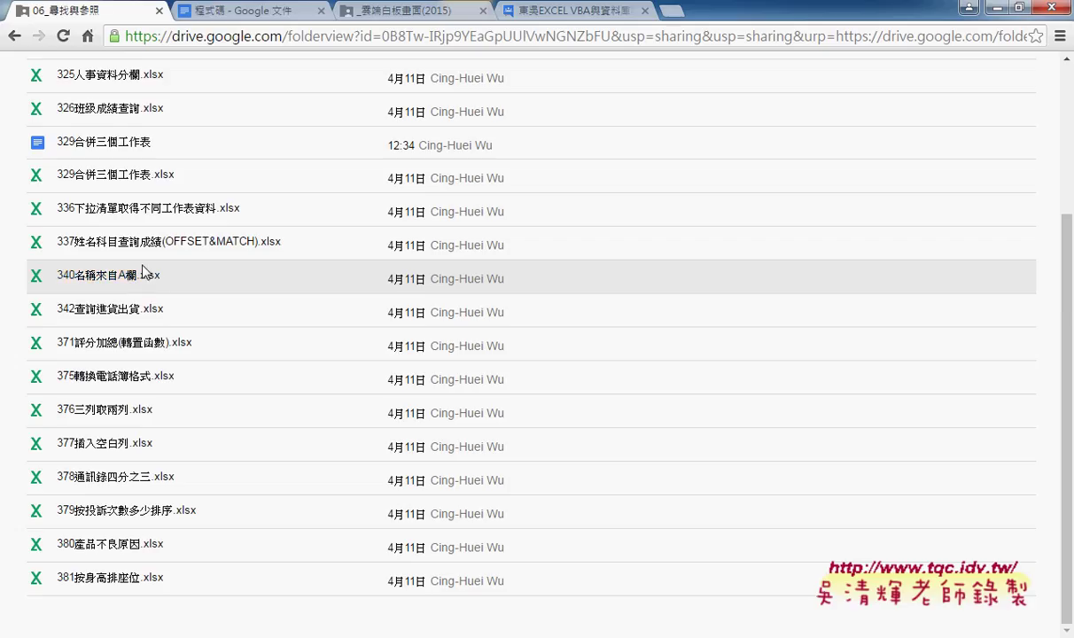
scroll(161, 248, "up", 1)
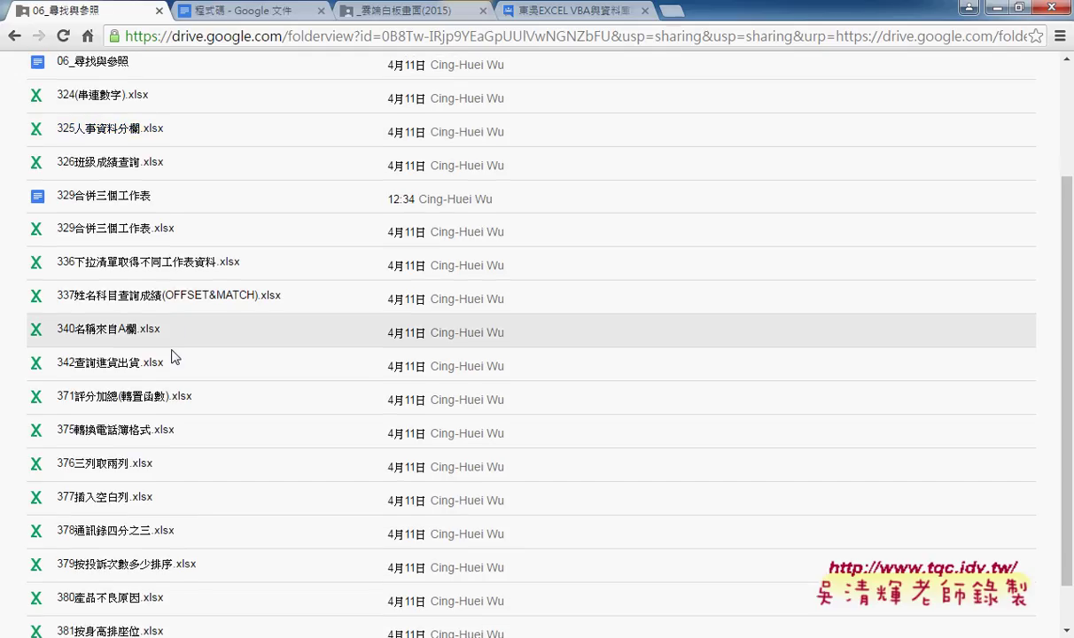
scroll(173, 355, "down", 1)
scroll(175, 357, "up", 2)
scroll(175, 357, "up", 1)
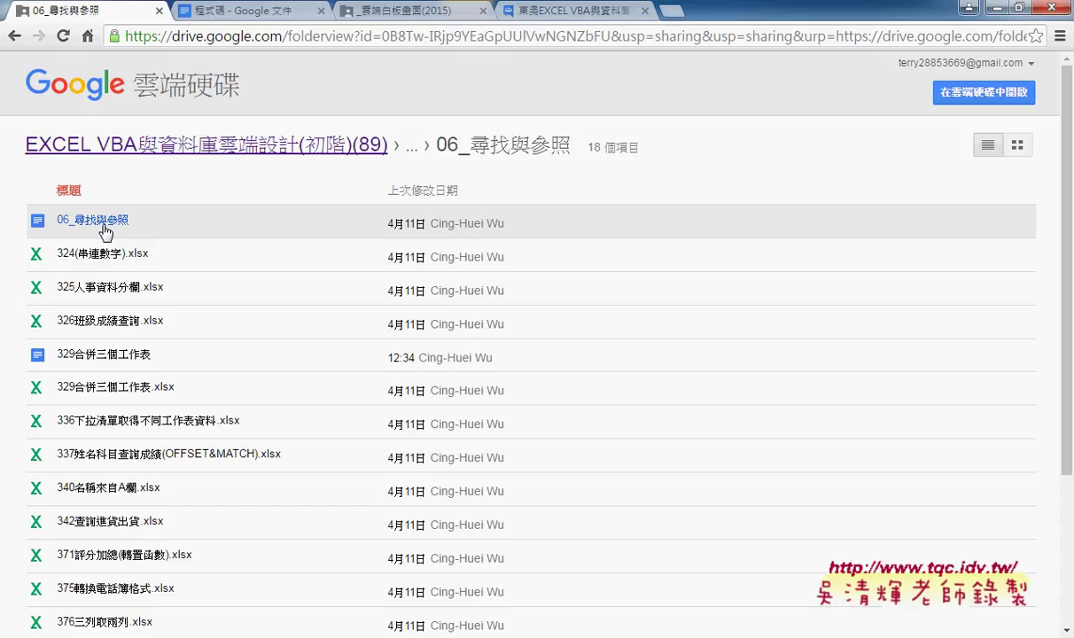
Step: Preview 目錄.pdf from the 04_Excel職場函數468招 folder, read through its contents pages, then close it
left_click(15, 36)
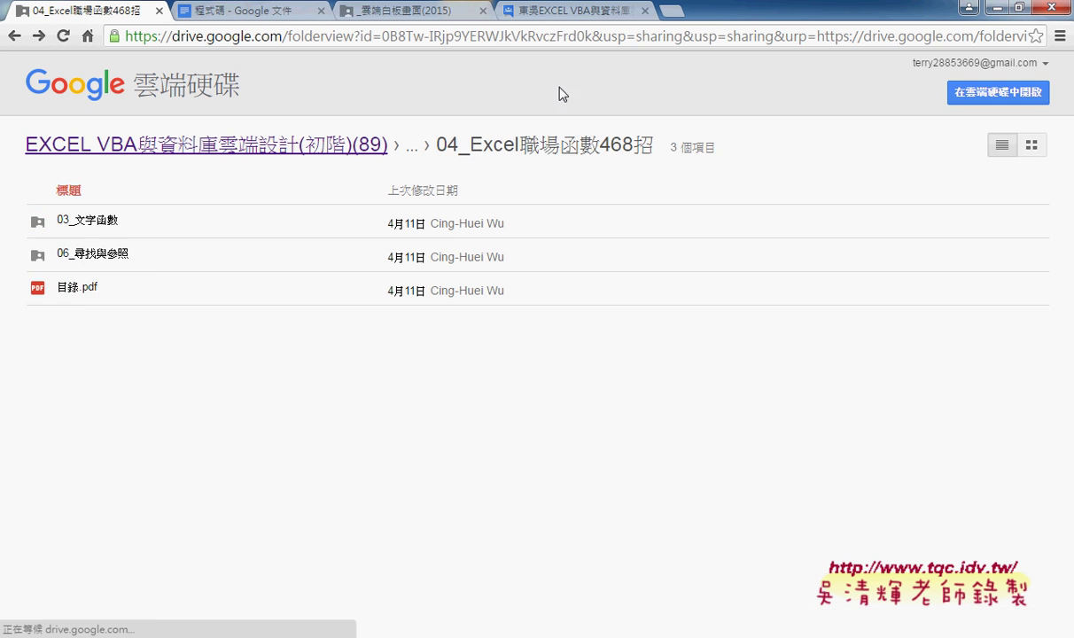
left_click(80, 289)
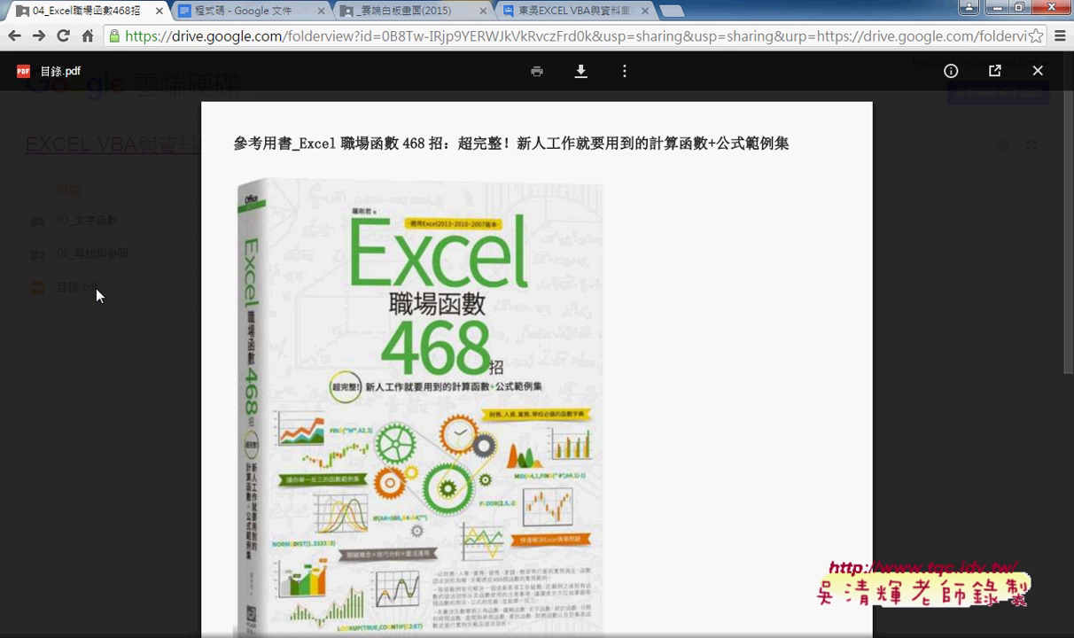
scroll(661, 293, "down", 3)
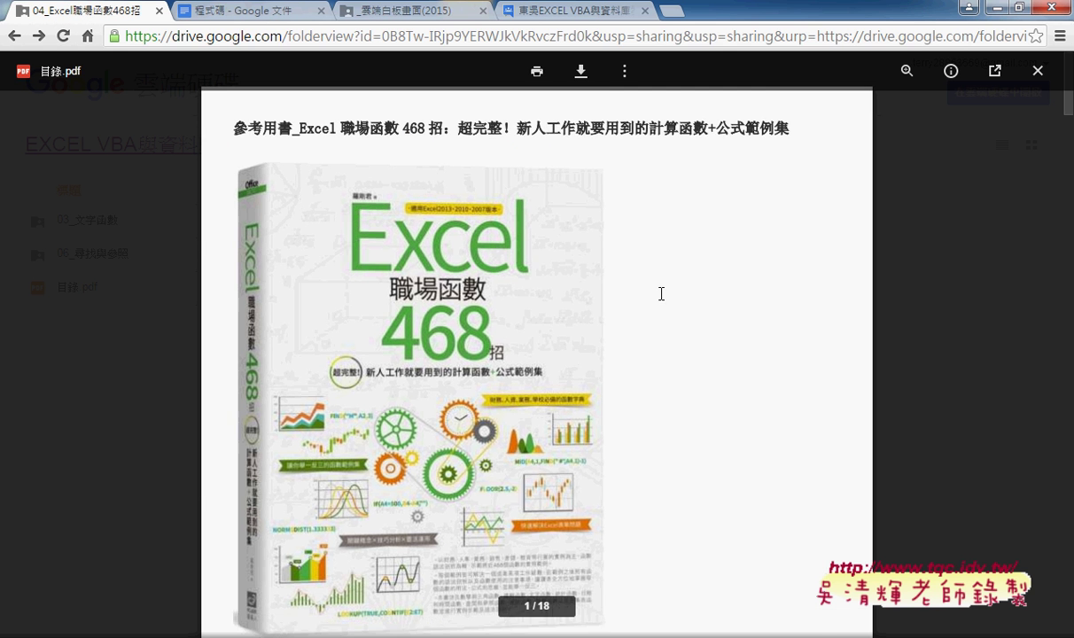
scroll(661, 293, "down", 3)
scroll(662, 294, "down", 5)
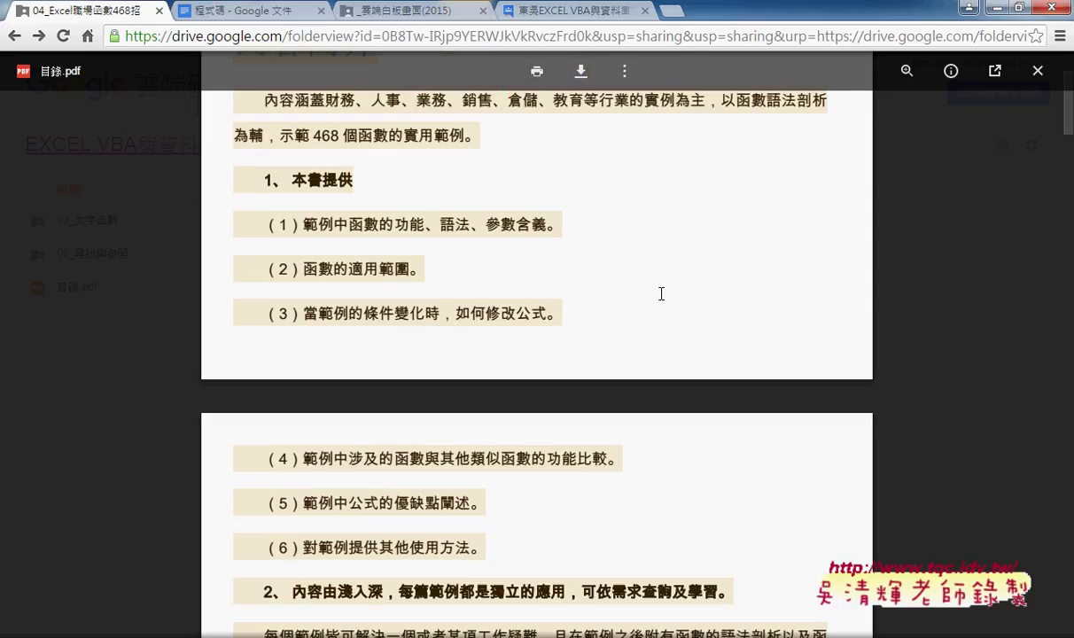
scroll(661, 294, "down", 3)
scroll(662, 293, "down", 2)
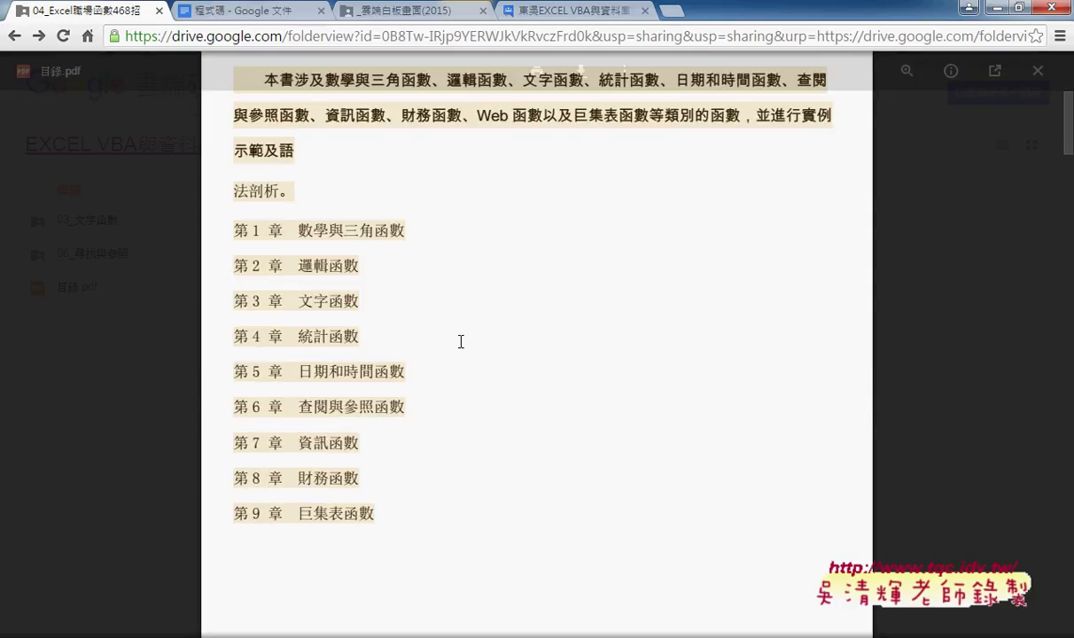
scroll(499, 359, "down", 2)
scroll(499, 360, "down", 3)
scroll(499, 360, "down", 2)
scroll(487, 350, "down", 2)
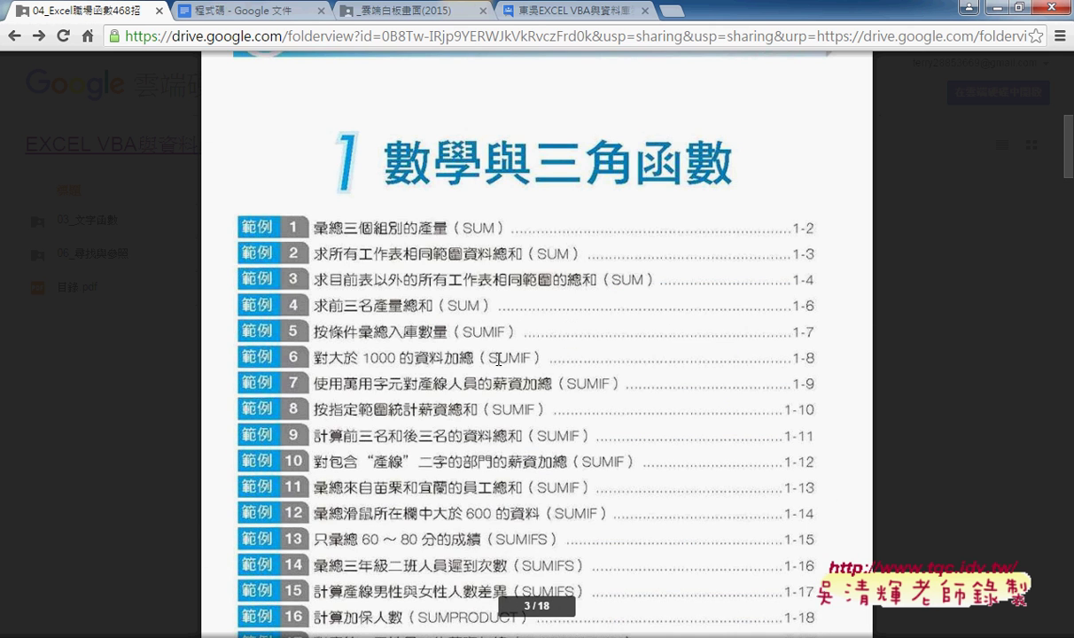
scroll(322, 354, "down", 1)
scroll(322, 354, "down", 2)
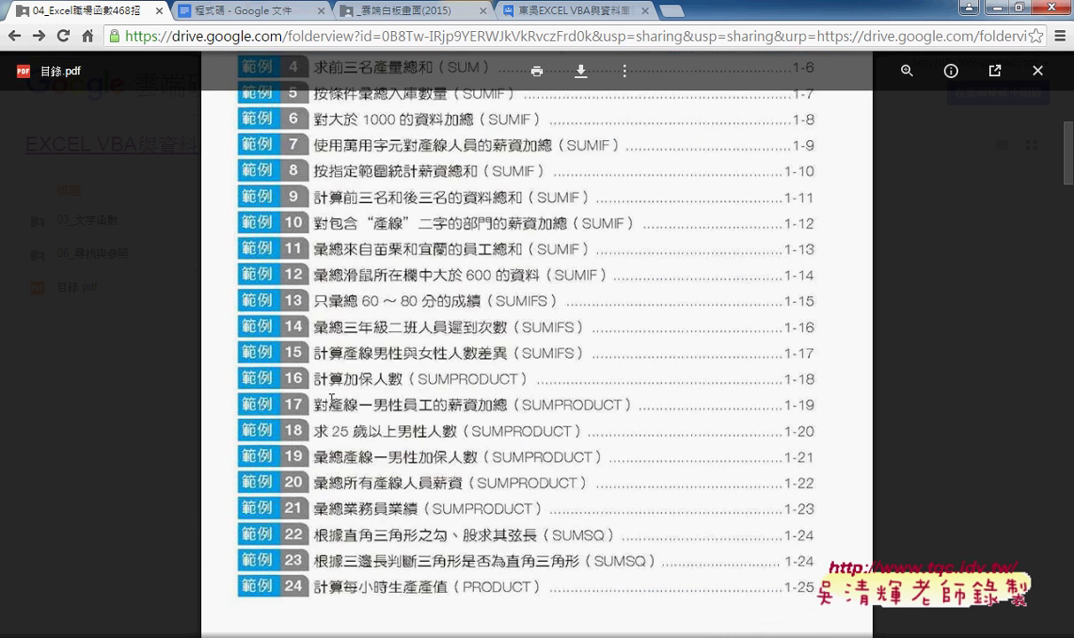
scroll(514, 387, "down", 1)
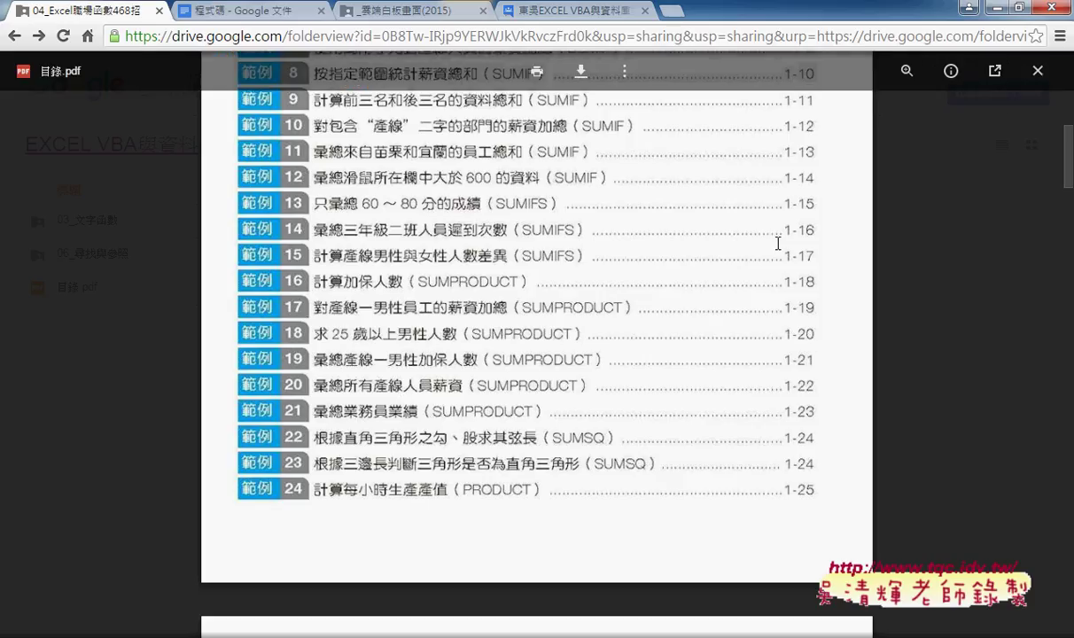
left_click(1038, 73)
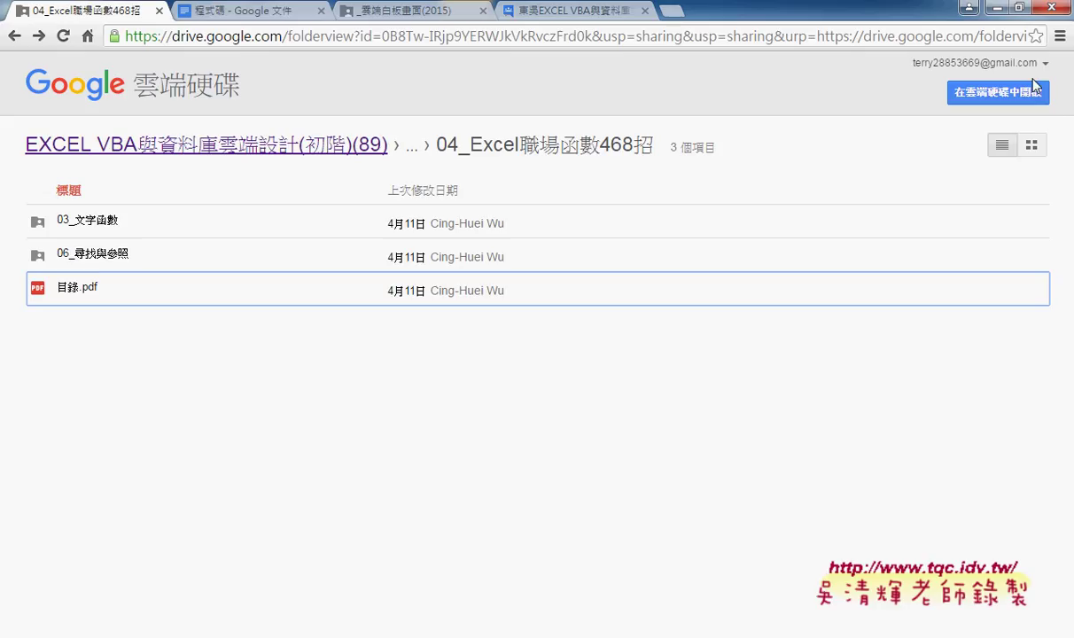
Step: Bring the 切割名字 Excel workbook in front of the browser and select the name table C1:G6
left_click(997, 11)
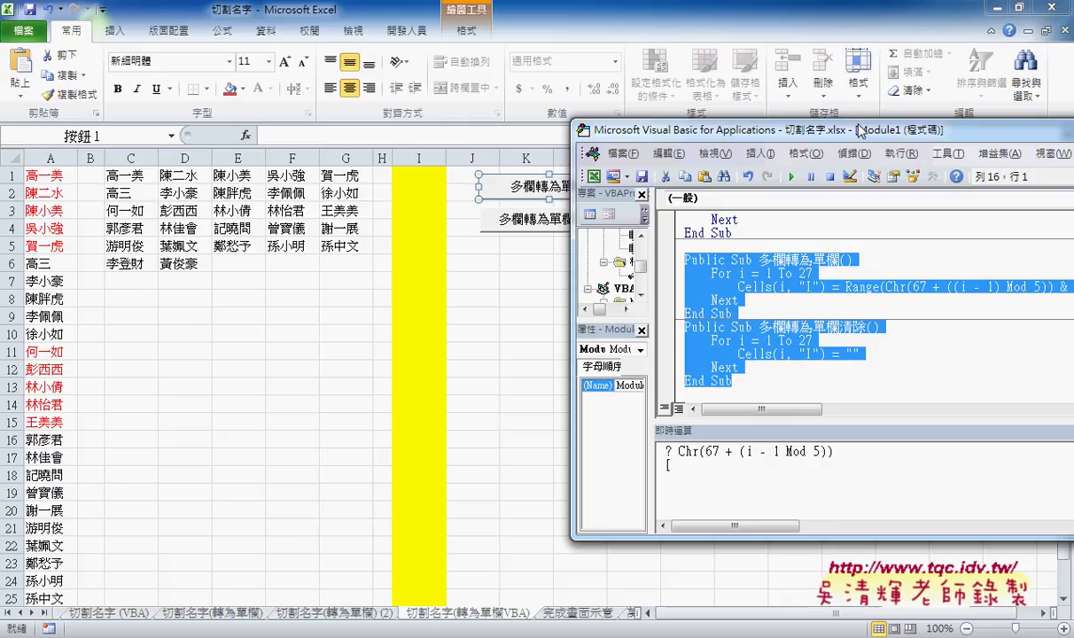
left_click(476, 320)
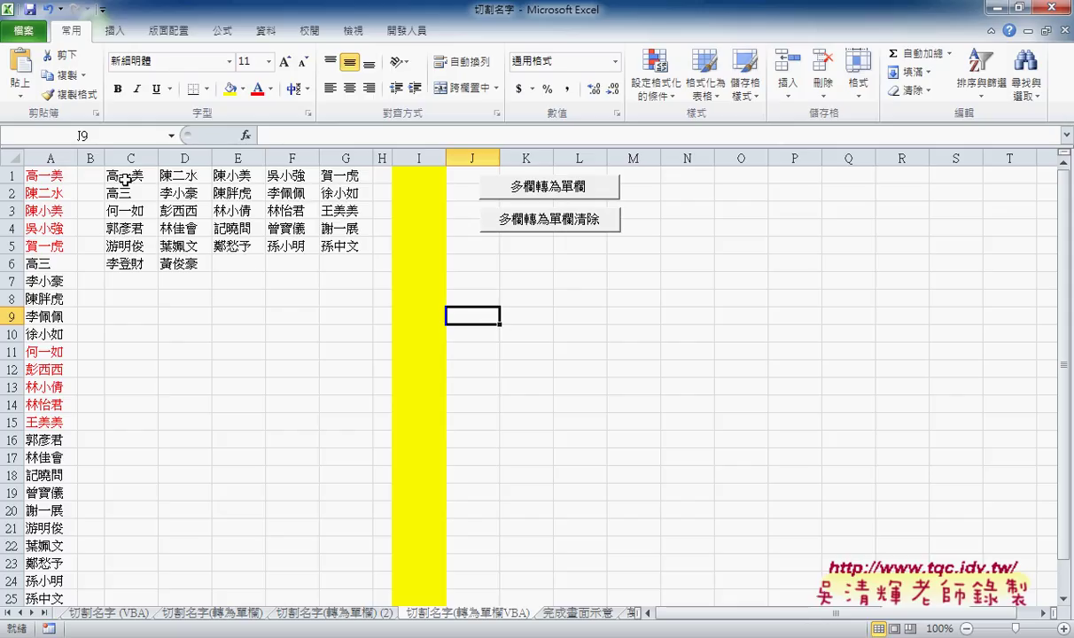
left_click_drag(112, 176, 338, 262)
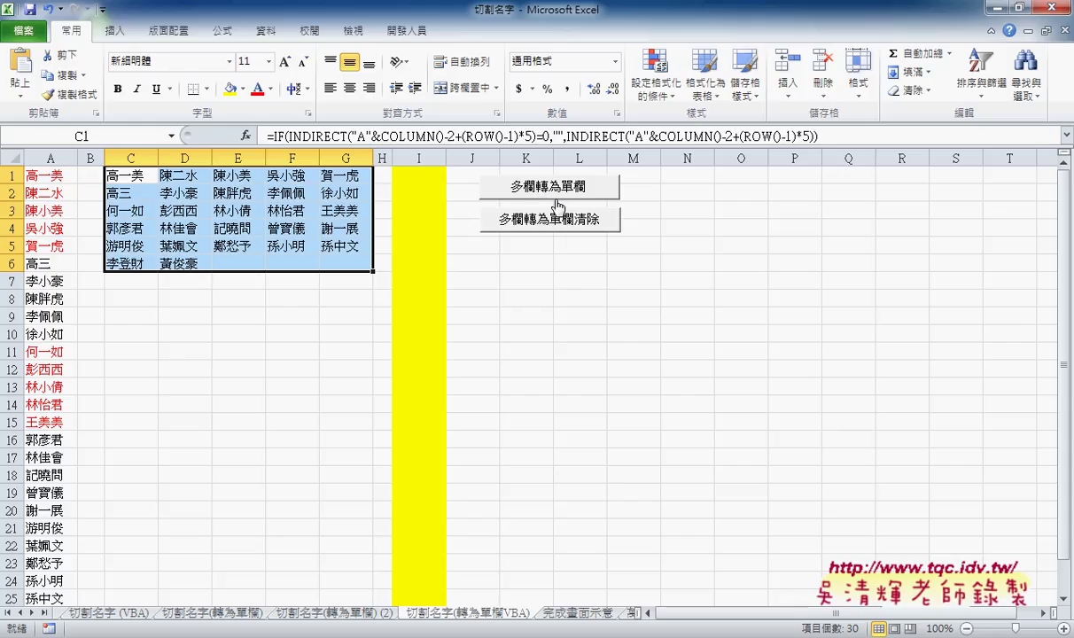
Step: Clear yellow column I with 多欄轉為單欄清除, then refill it with all names using 多欄轉為單欄
left_click(557, 196)
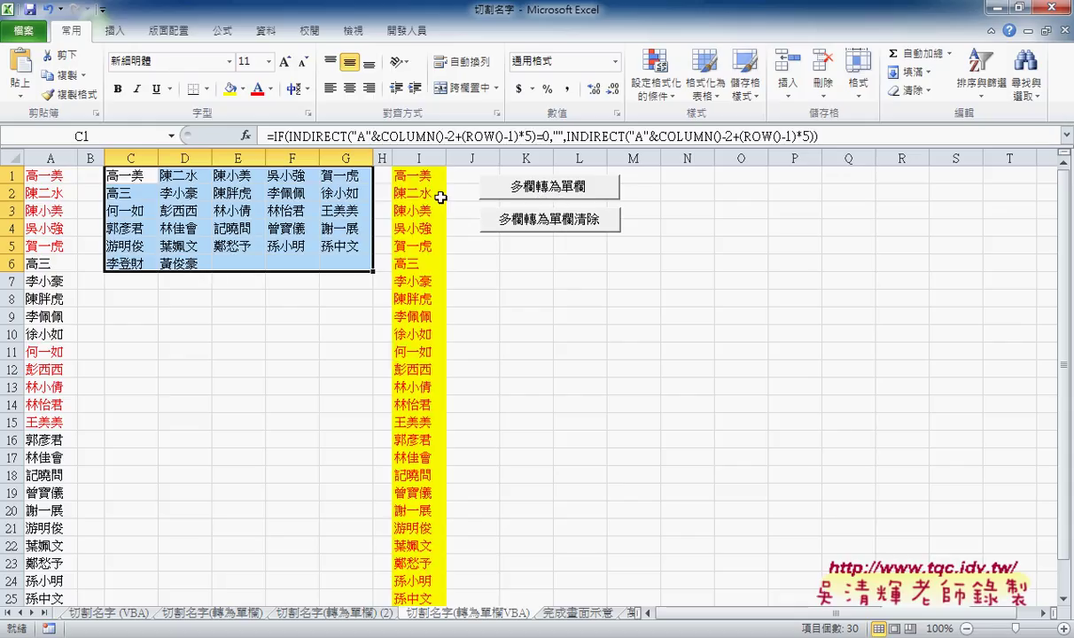
scroll(528, 510, "down", 2)
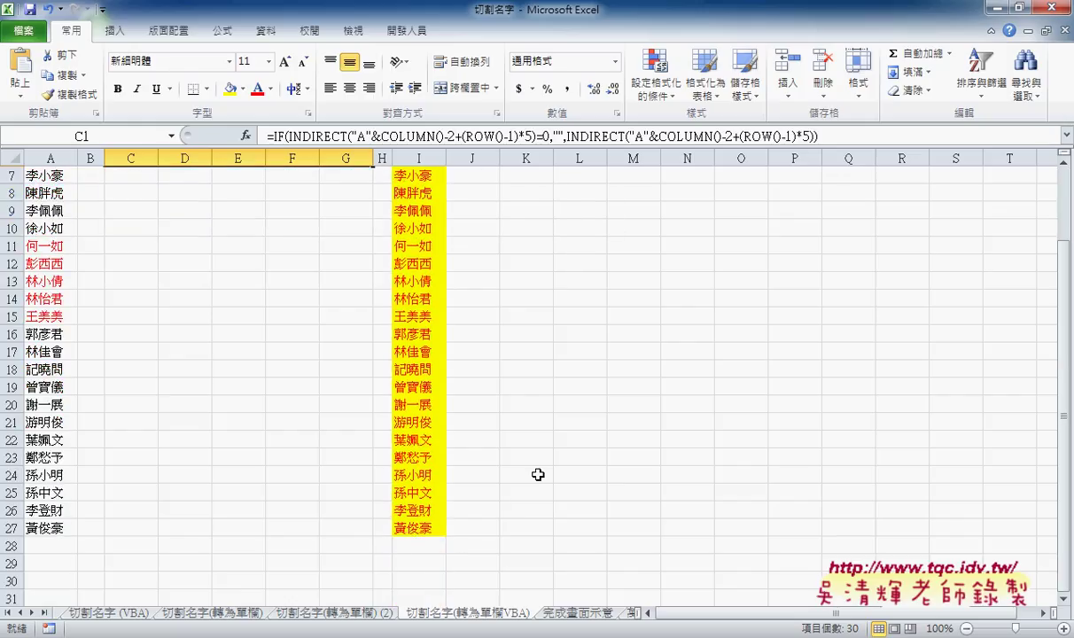
scroll(508, 448, "up", 2)
left_click(563, 229)
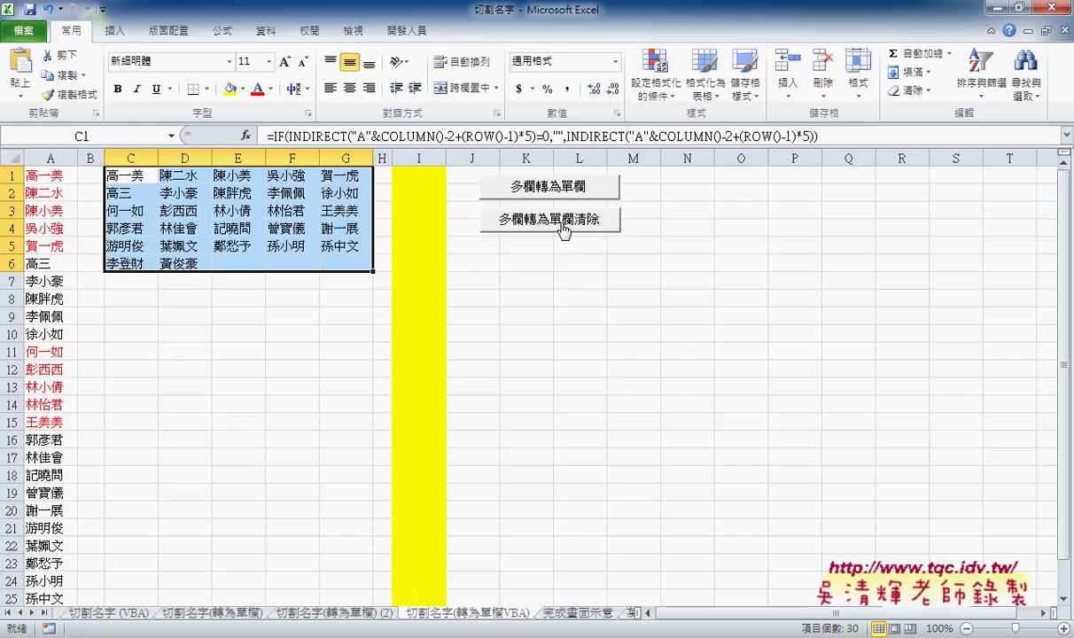
left_click(536, 187)
left_click(558, 226)
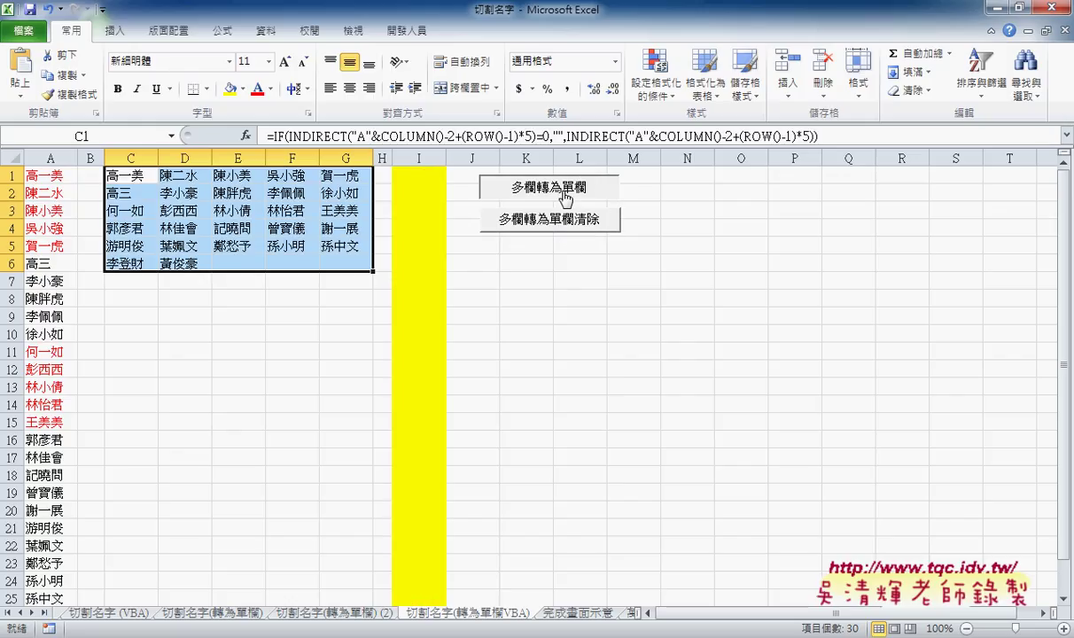
left_click(564, 189)
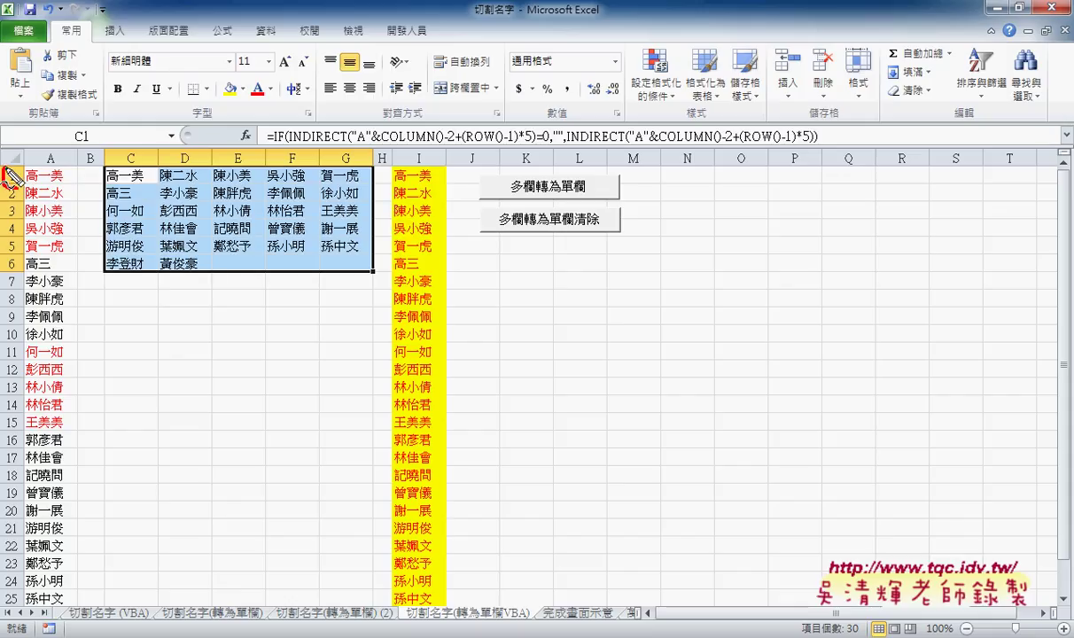
left_click_drag(18, 167, 20, 170)
left_click_drag(434, 188, 440, 195)
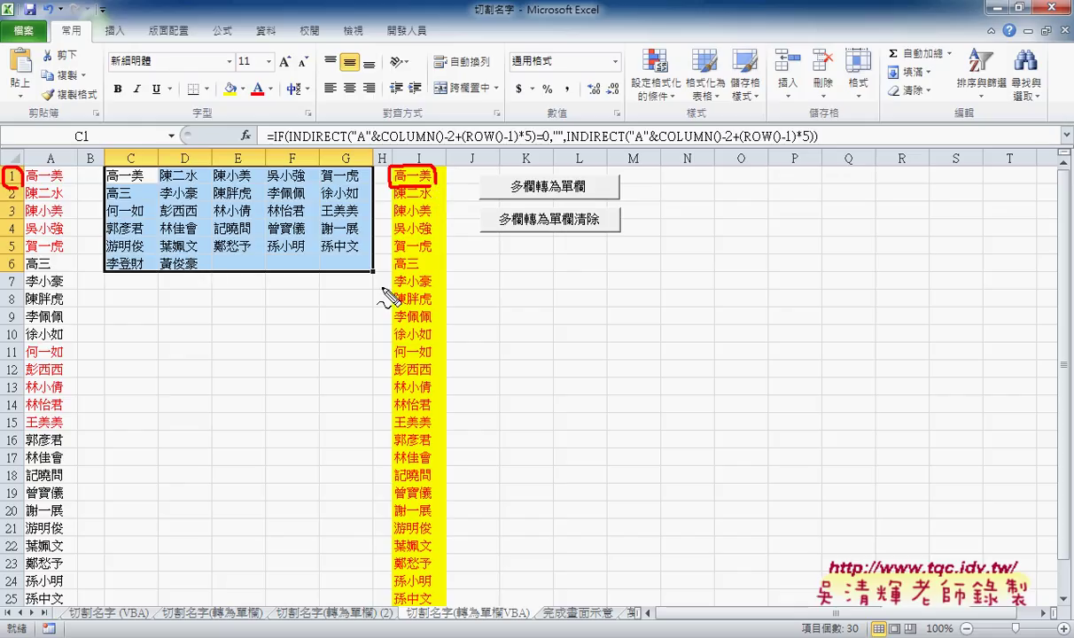
mouse_move(403, 167)
left_mouse_down()
mouse_move(418, 143)
mouse_move(406, 165)
left_mouse_up()
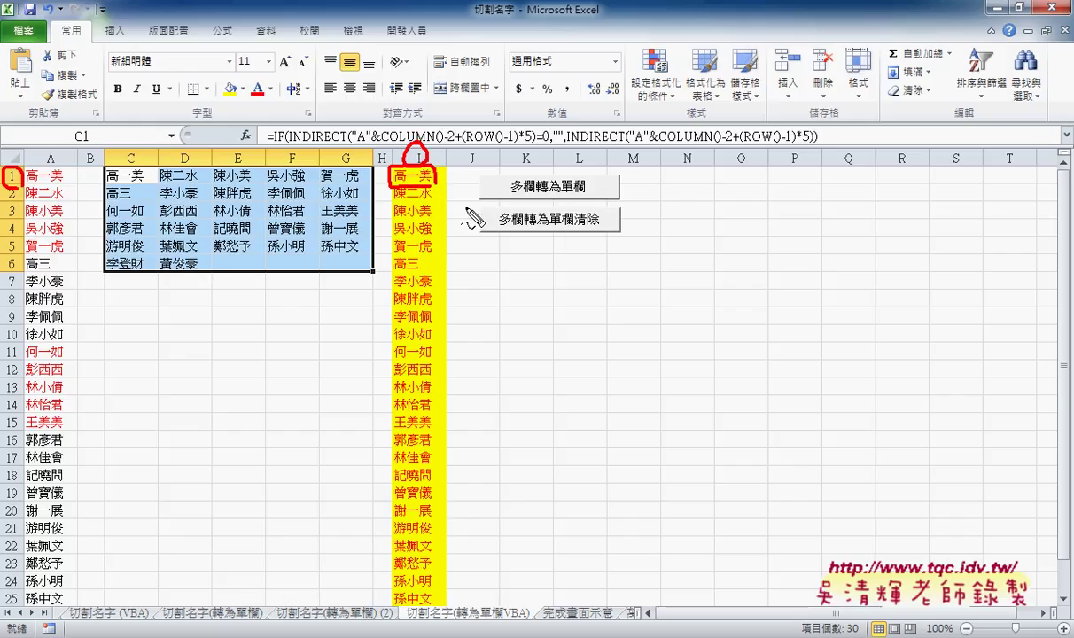
left_click_drag(442, 173, 453, 178)
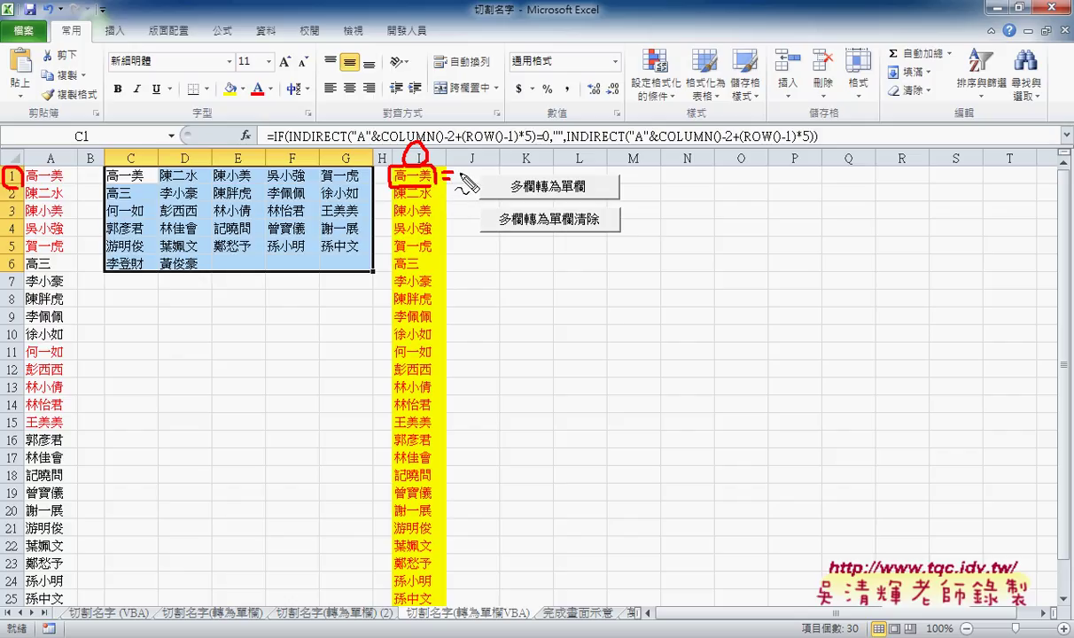
key("Escape")
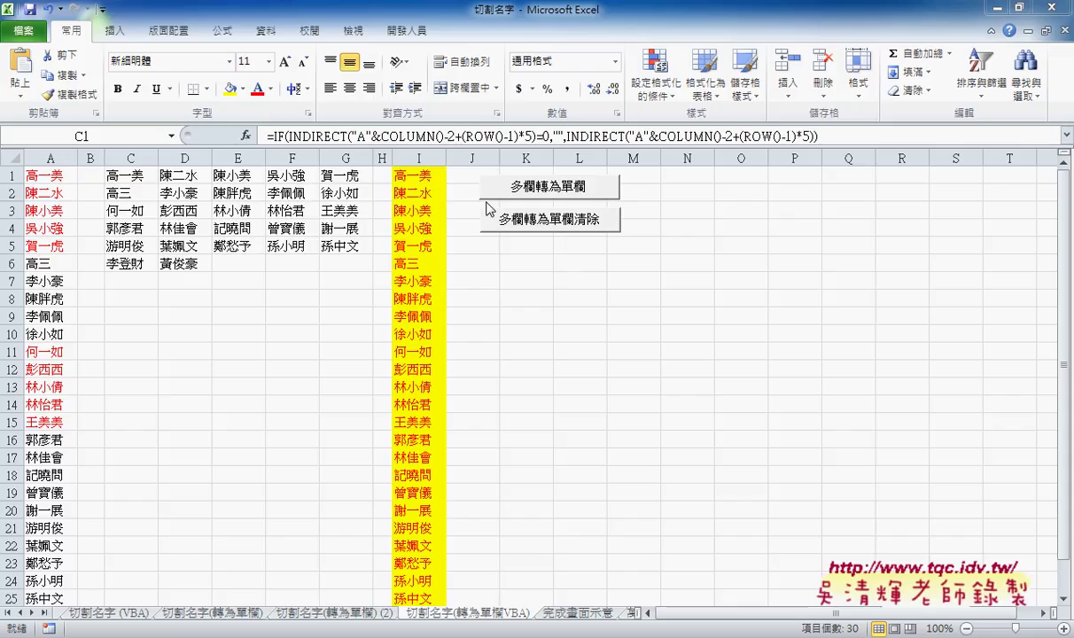
Step: Open the 多欄轉為單欄 button's assigned macro in the VBA editor, cancelling an Insert Procedure dialog
right_click(542, 186)
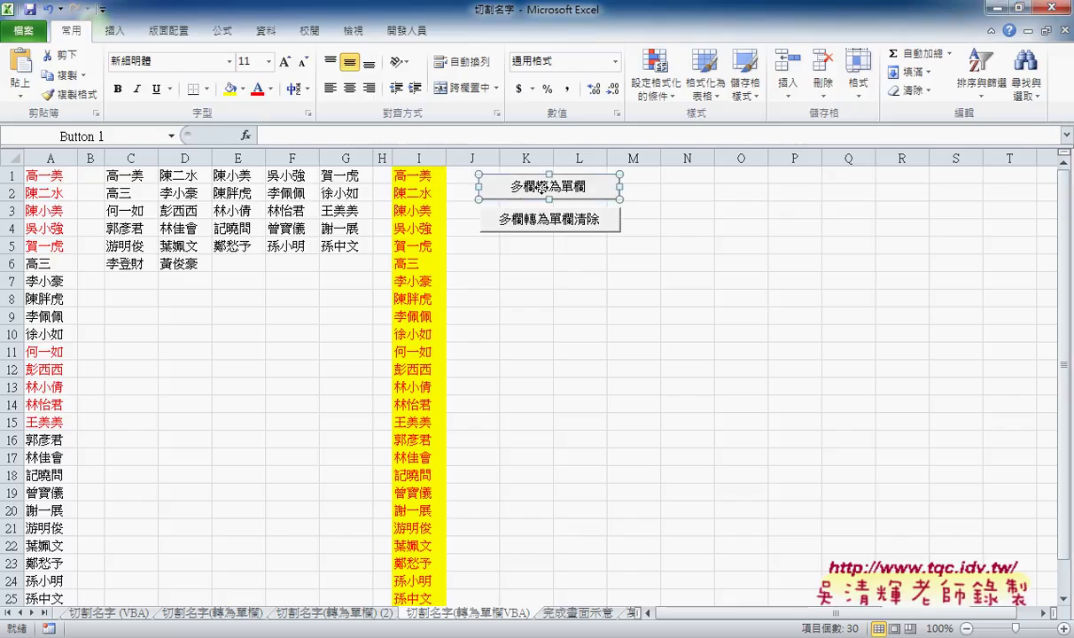
left_click(601, 327)
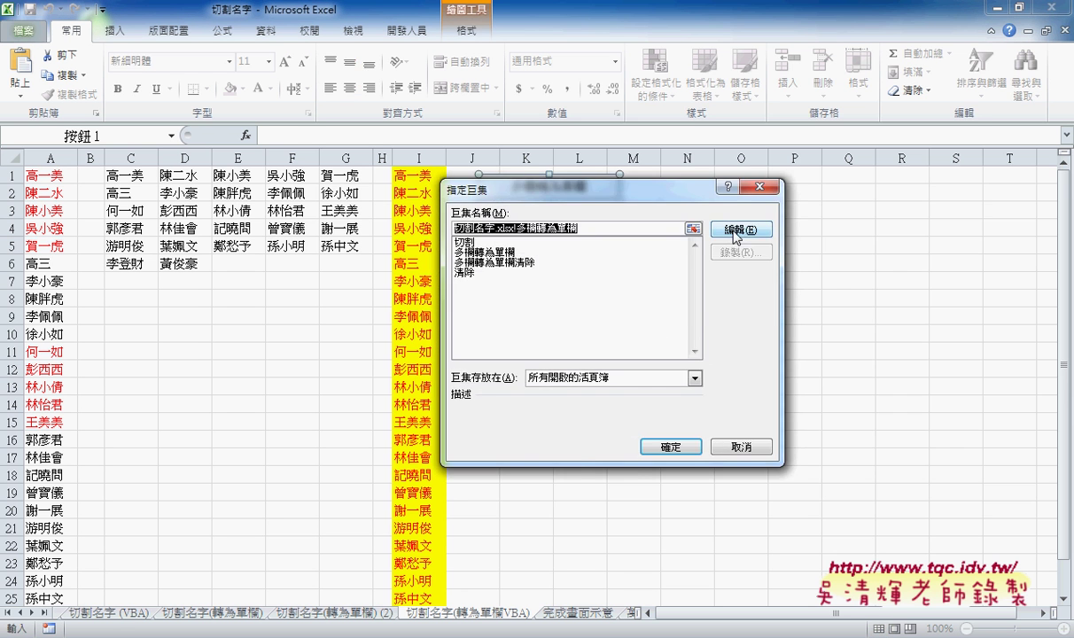
left_click(950, 282)
left_click_drag(763, 130, 535, 98)
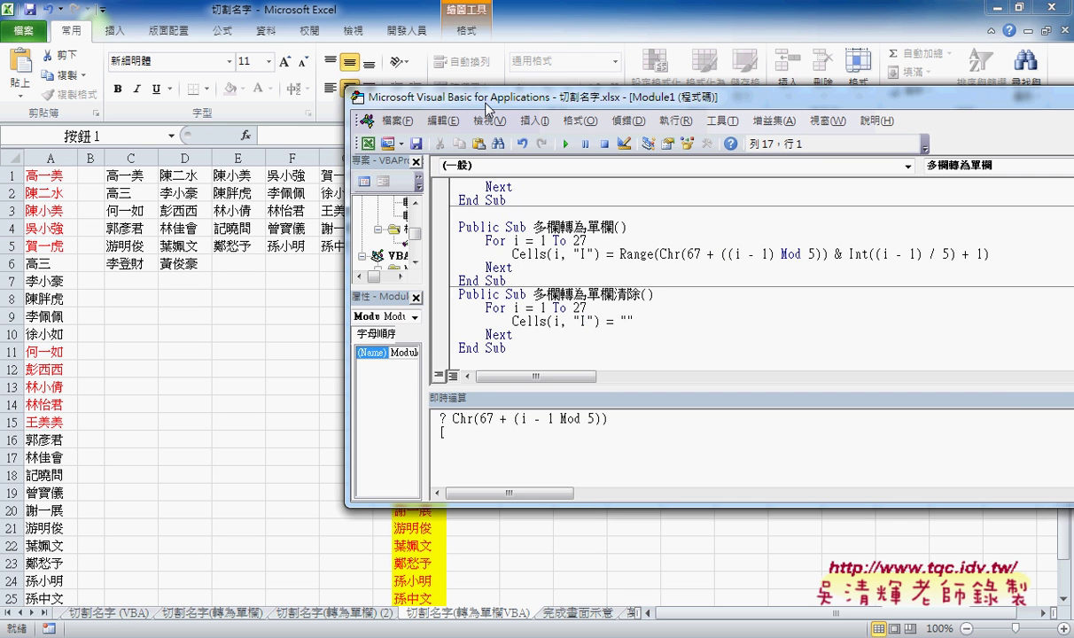
left_click(534, 122)
left_click(539, 141)
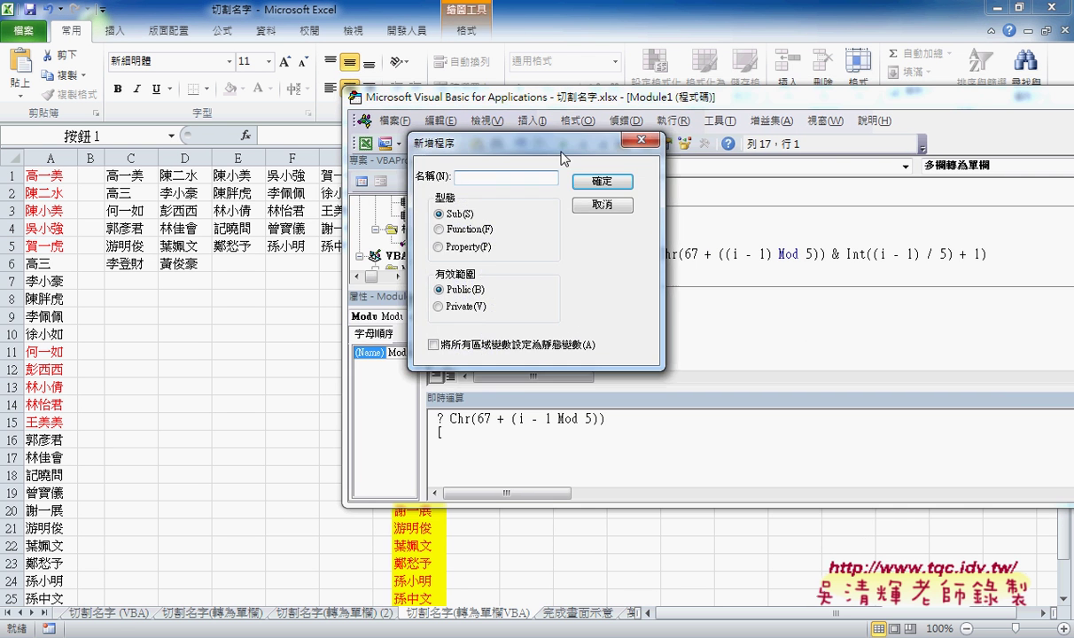
left_click_drag(791, 233, 830, 234)
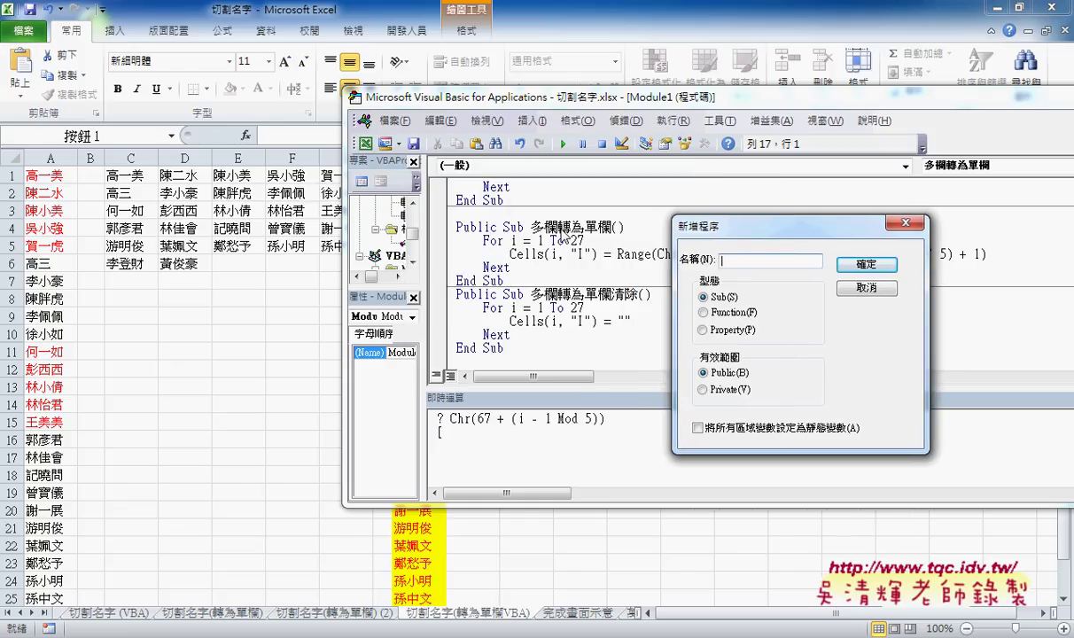
left_click_drag(671, 229, 633, 218)
left_click(827, 282)
Step: Highlight the loop's i = 1 To 27, Cells(i, "I") target and Chr expression, then return to the sheet
left_click_drag(510, 241, 585, 241)
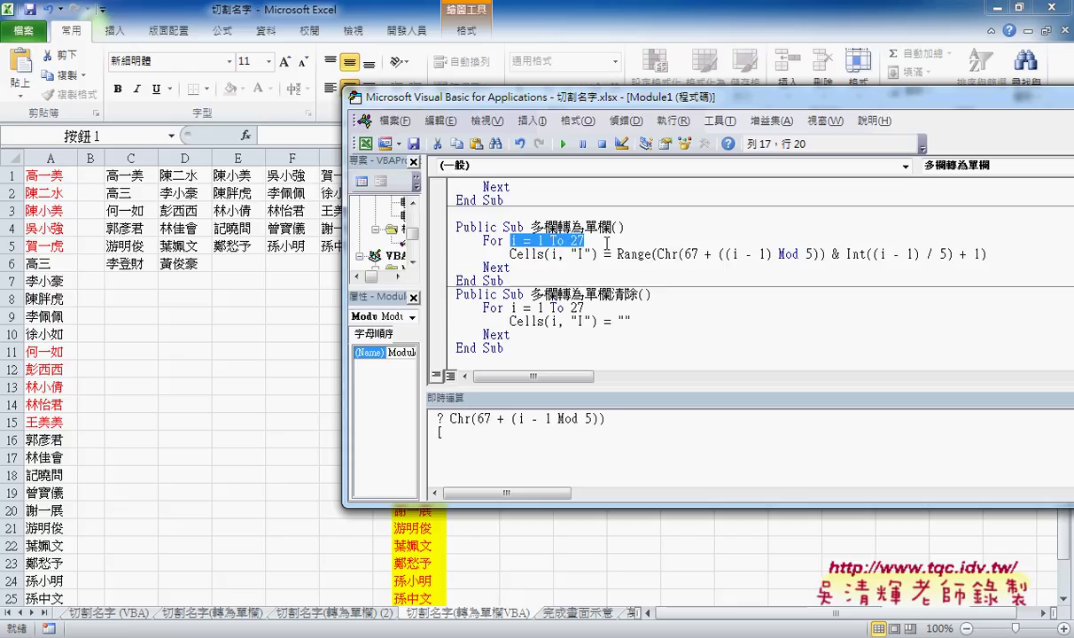
left_click_drag(588, 97, 711, 91)
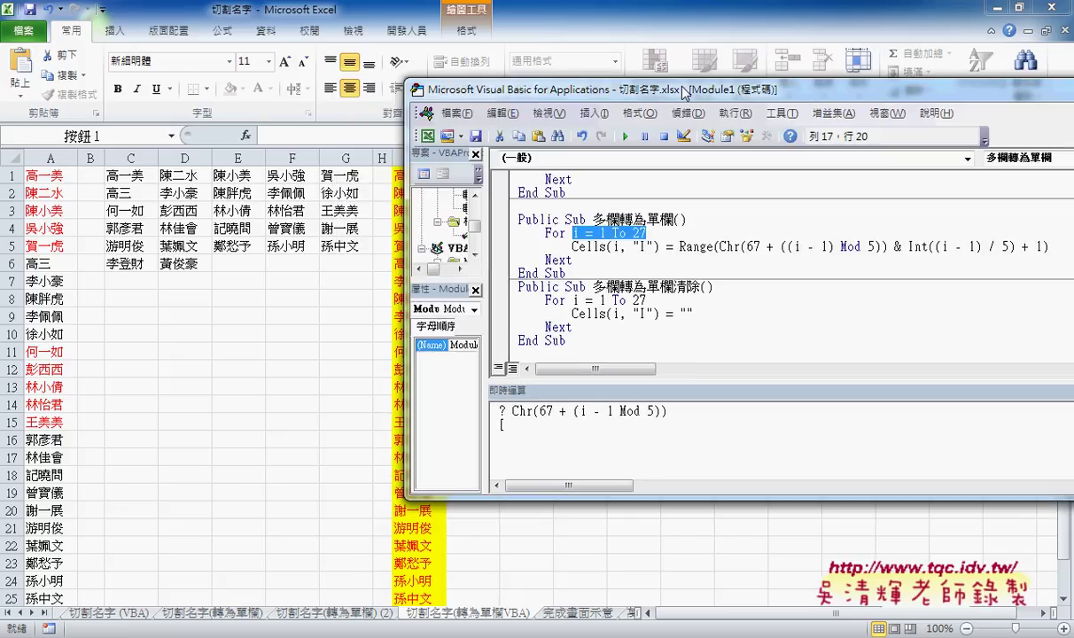
left_click_drag(633, 248, 721, 249)
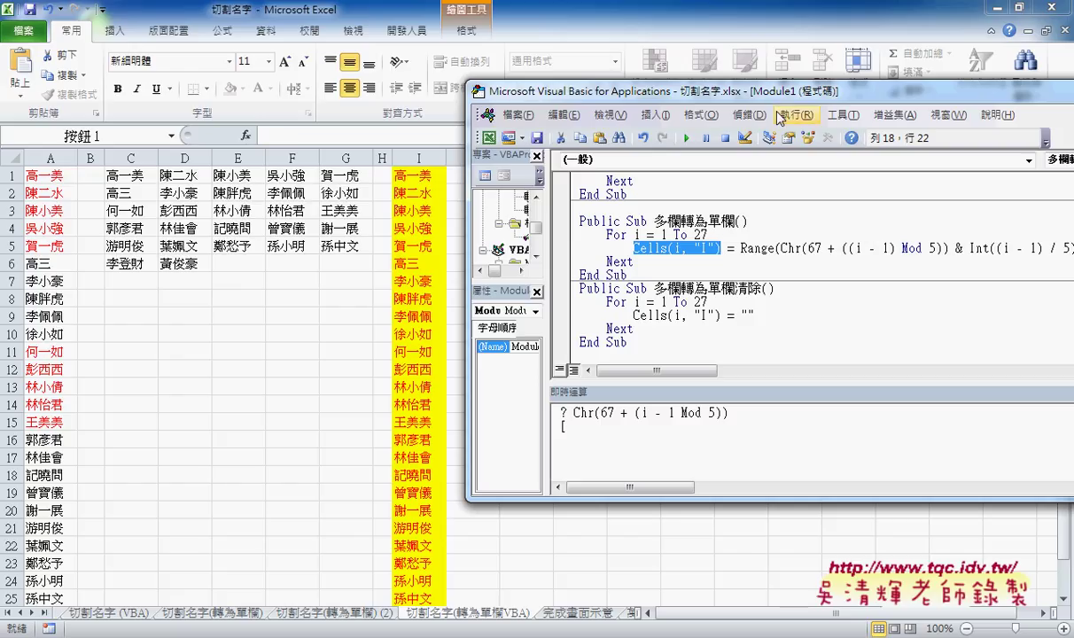
left_click_drag(774, 97, 483, 109)
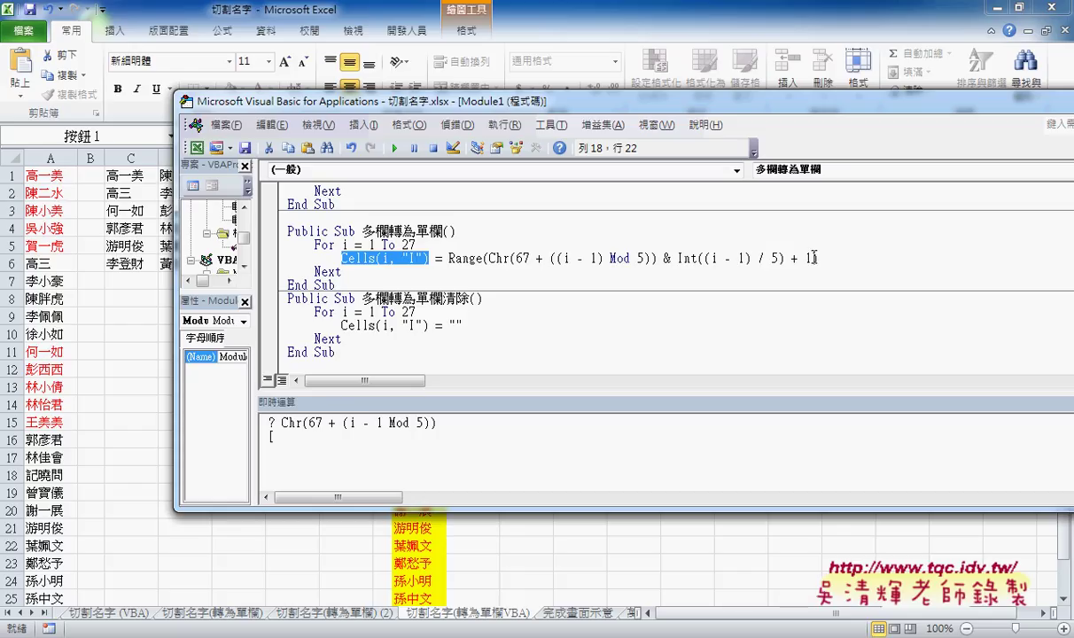
left_click_drag(813, 258, 489, 259)
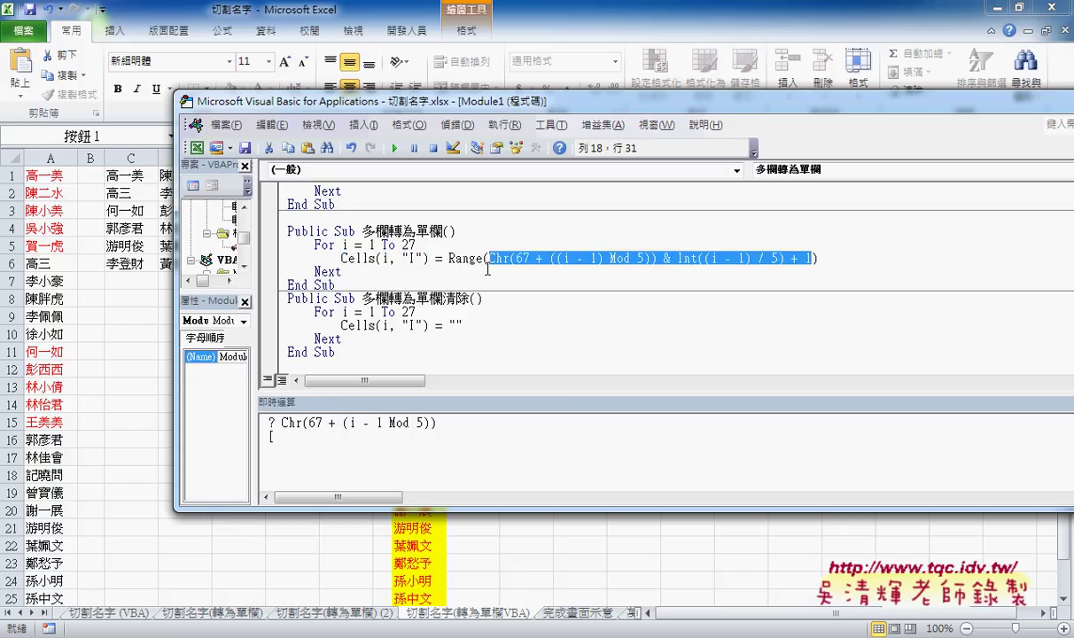
left_click(292, 560)
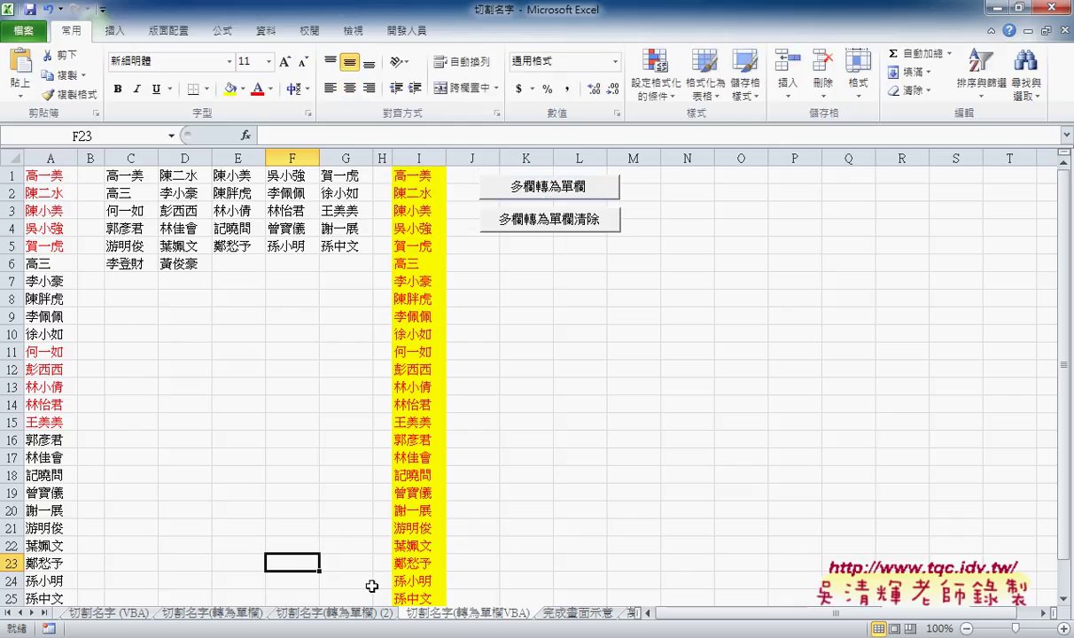
Step: Copy cell L1's INDIRECT formula from the 切割名字(轉為單欄) (2) sheet and return to the macro code
left_click(362, 615)
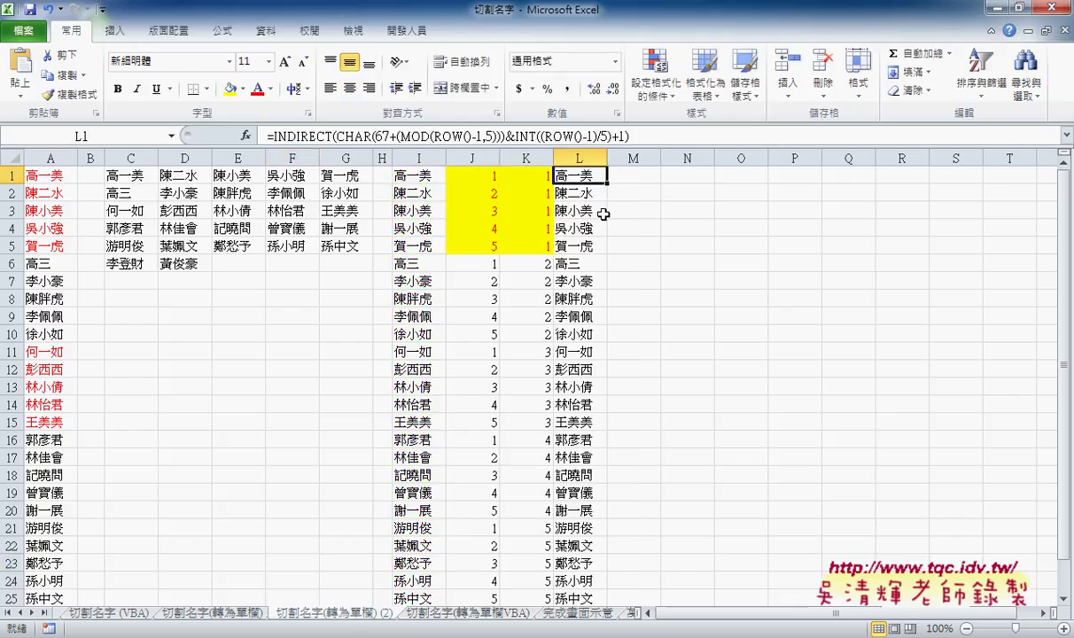
left_click_drag(631, 137, 274, 135)
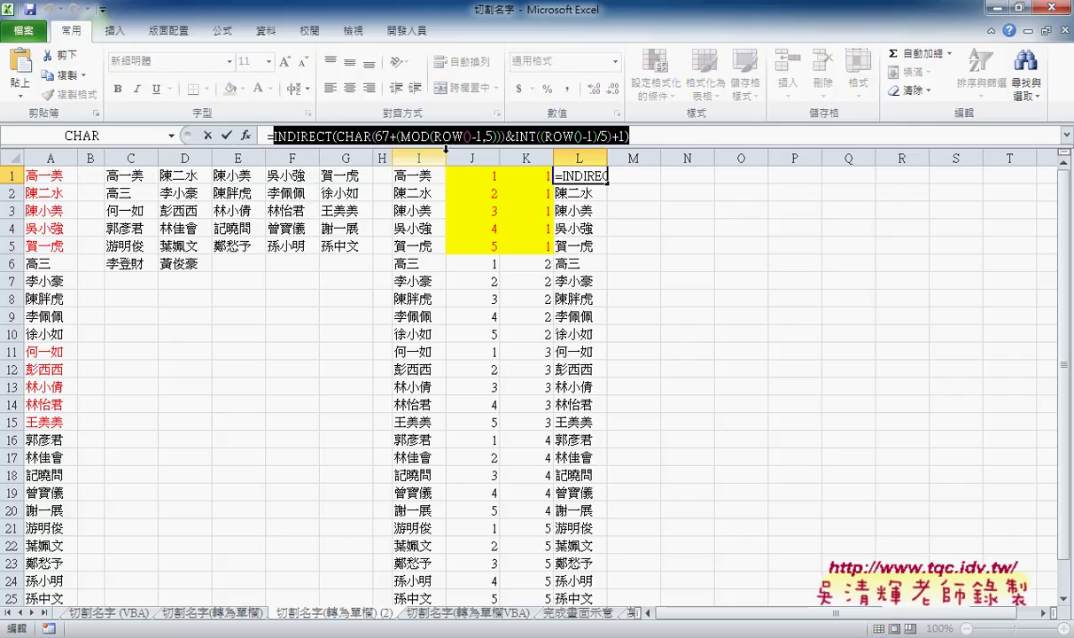
key("ctrl+c")
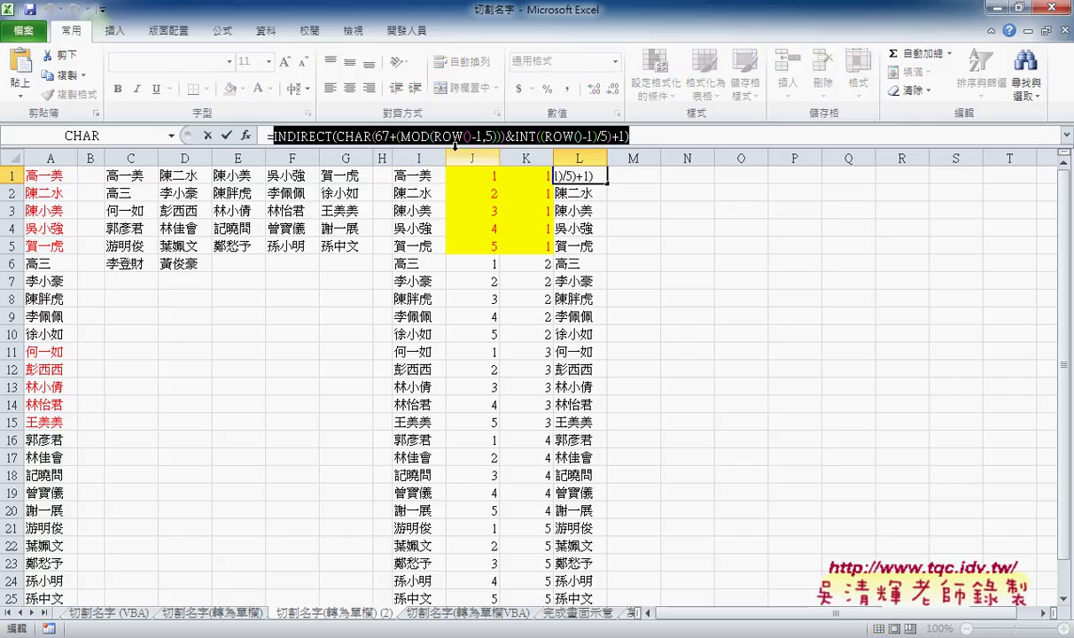
left_click(208, 135)
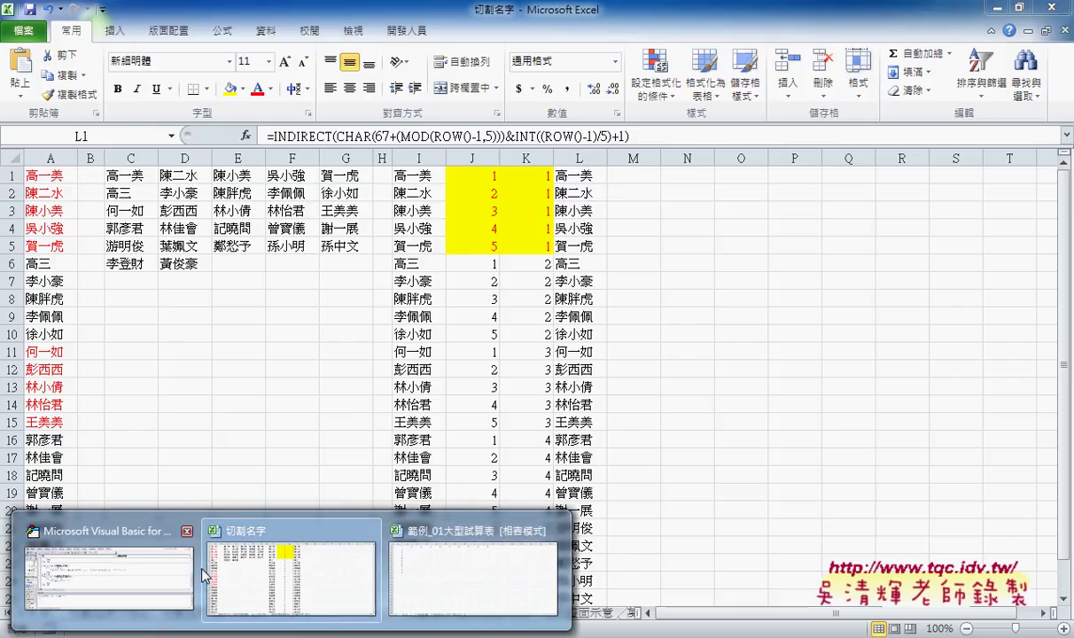
left_click(162, 544)
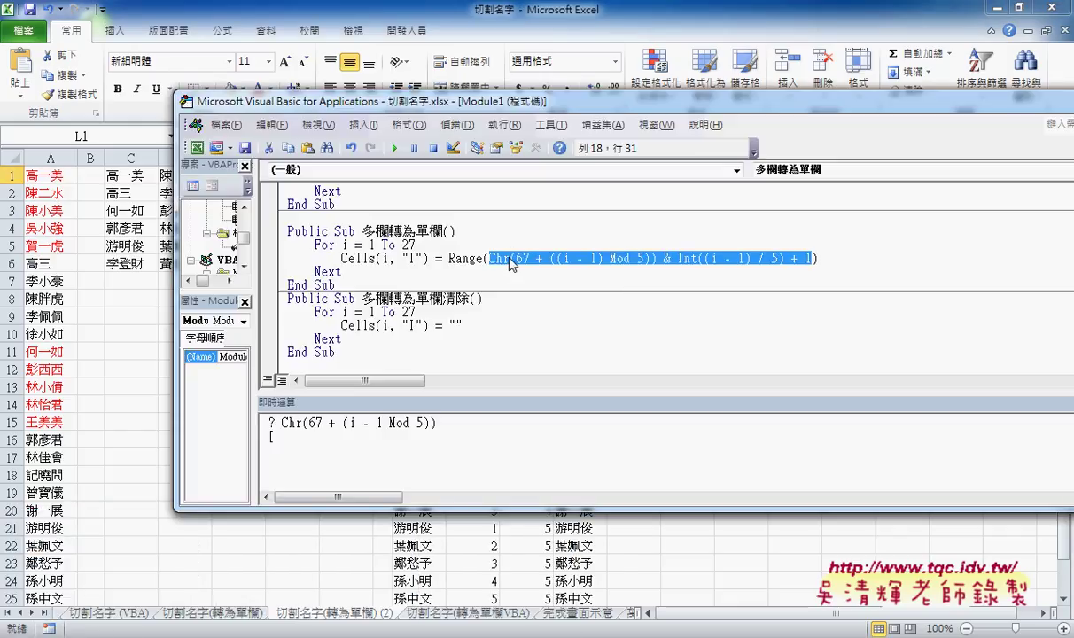
Step: Replace the Range argument's Chr expression with the pasted CHAR/MOD/ROW/INT formula, deleting the INDIRECT( wrapper
left_click_drag(489, 258, 817, 258)
key("ctrl+v")
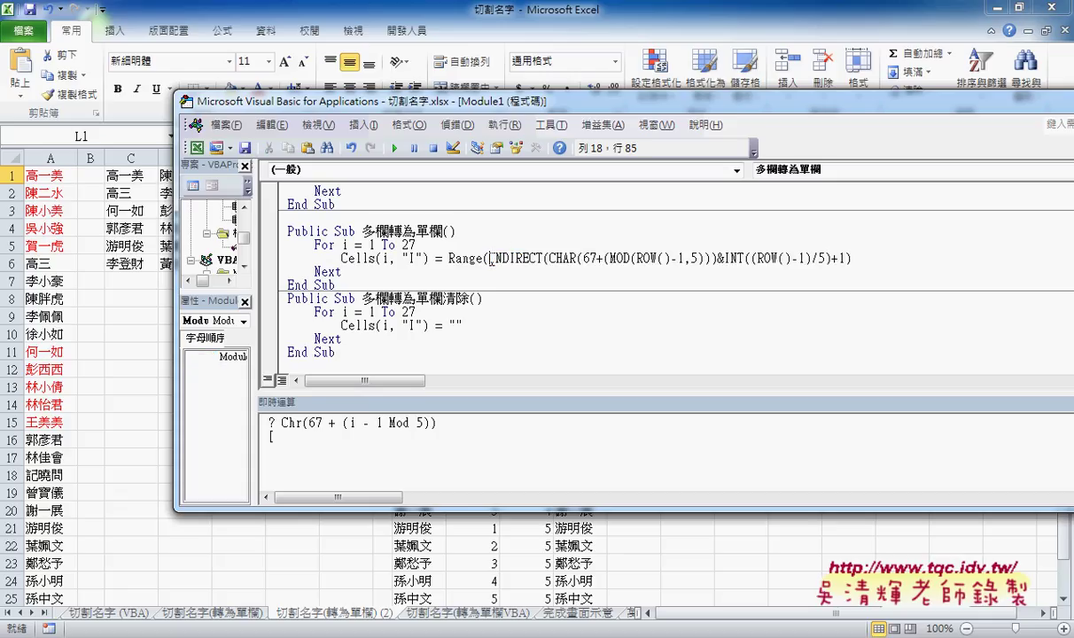
left_click_drag(490, 258, 549, 258)
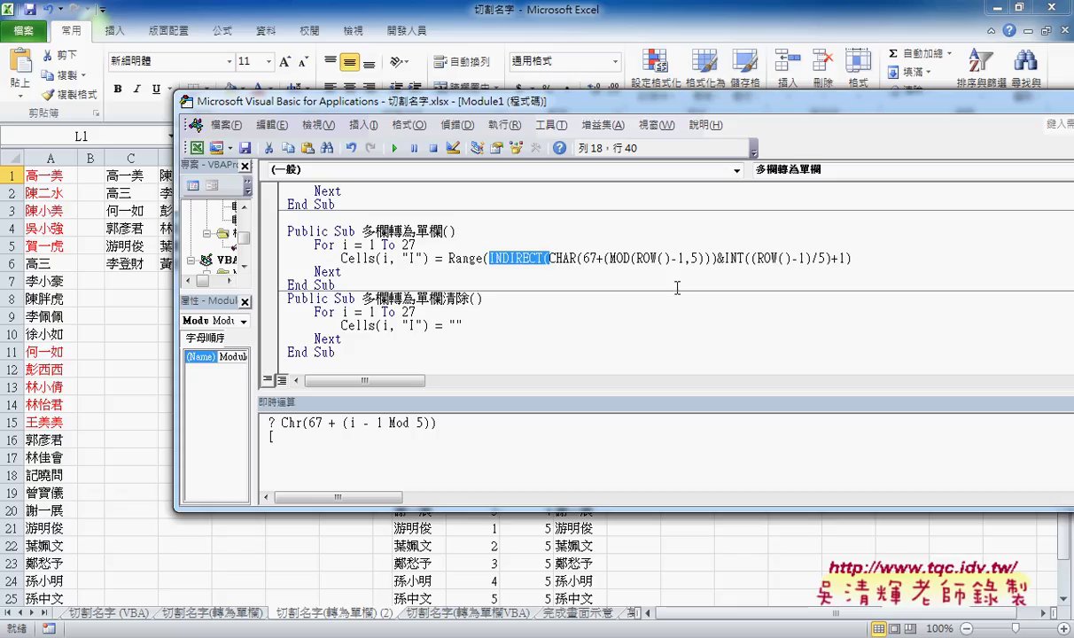
key("Delete")
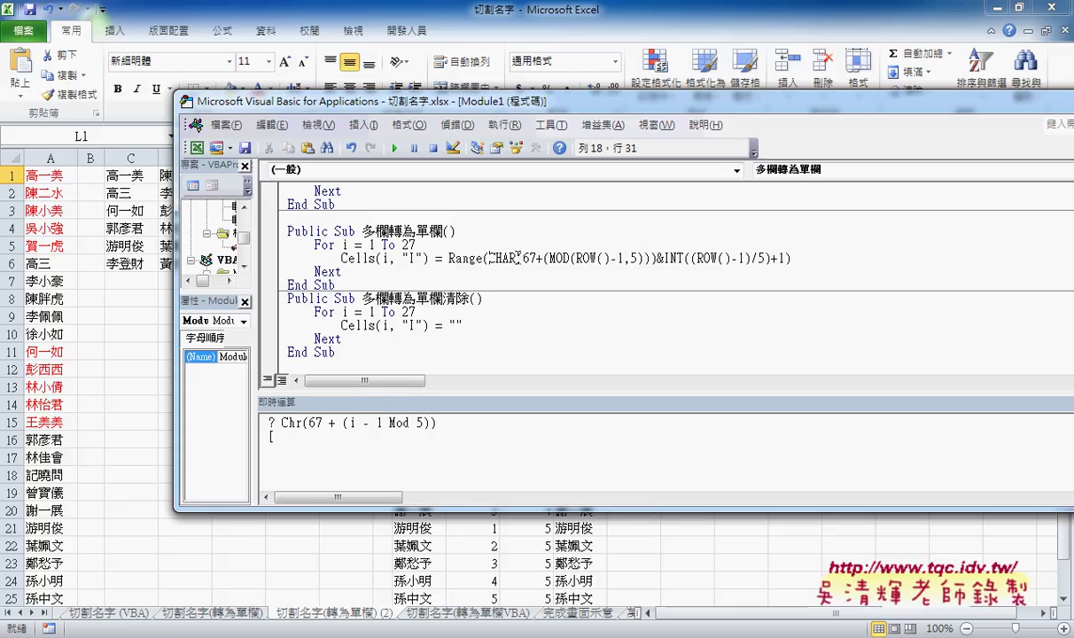
key("shift+Left")
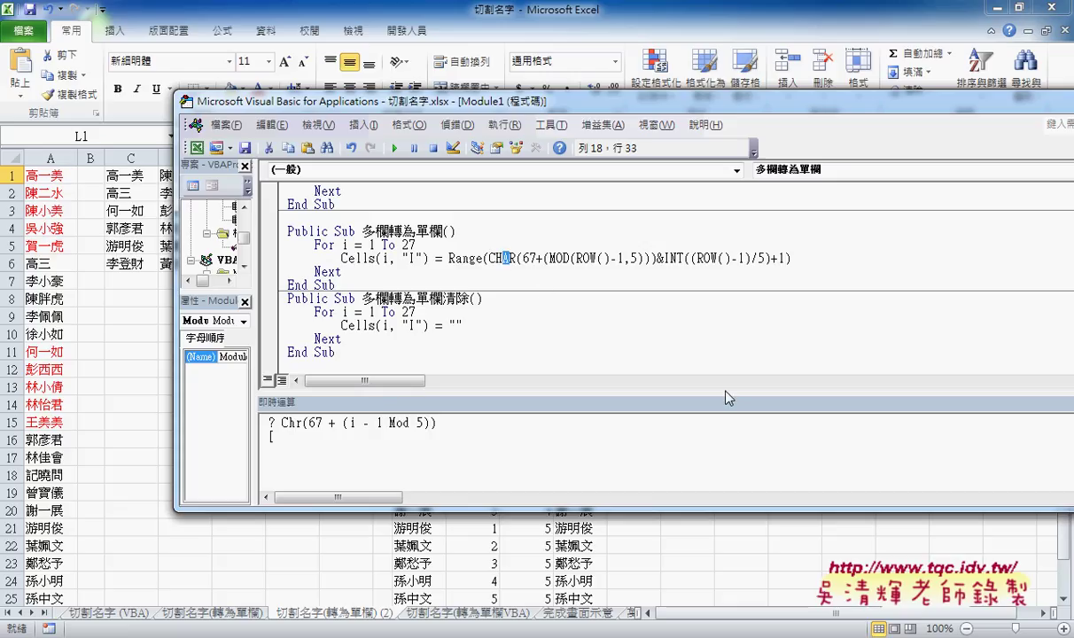